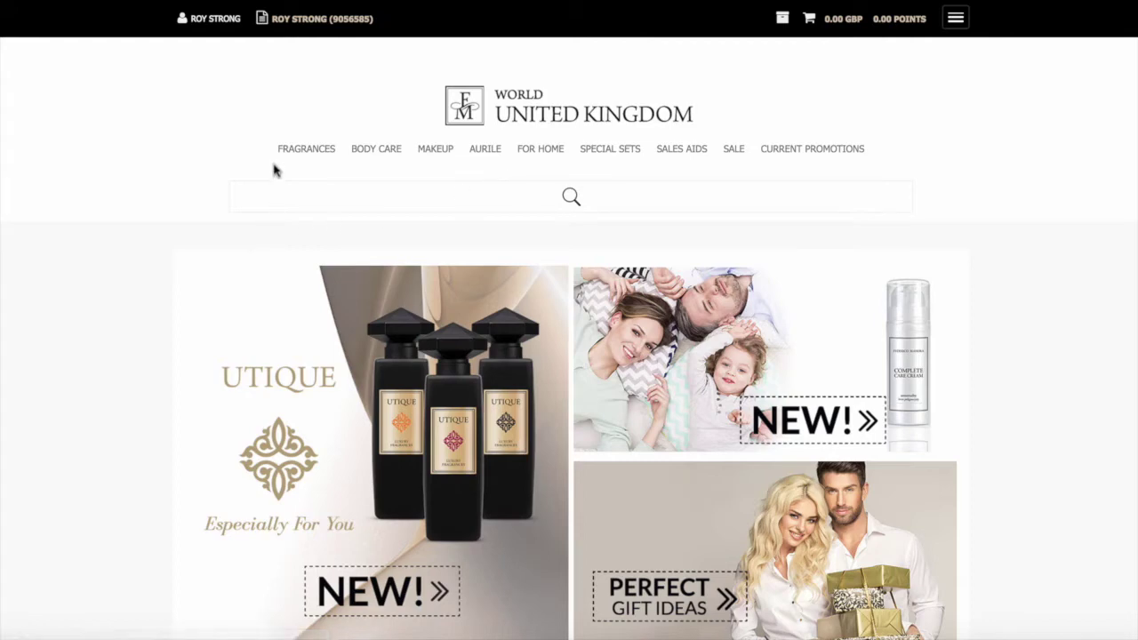
Open the women's fragrances listing and adjust its Pure collection filter
mouse_move(292, 155)
mouse_move(305, 174)
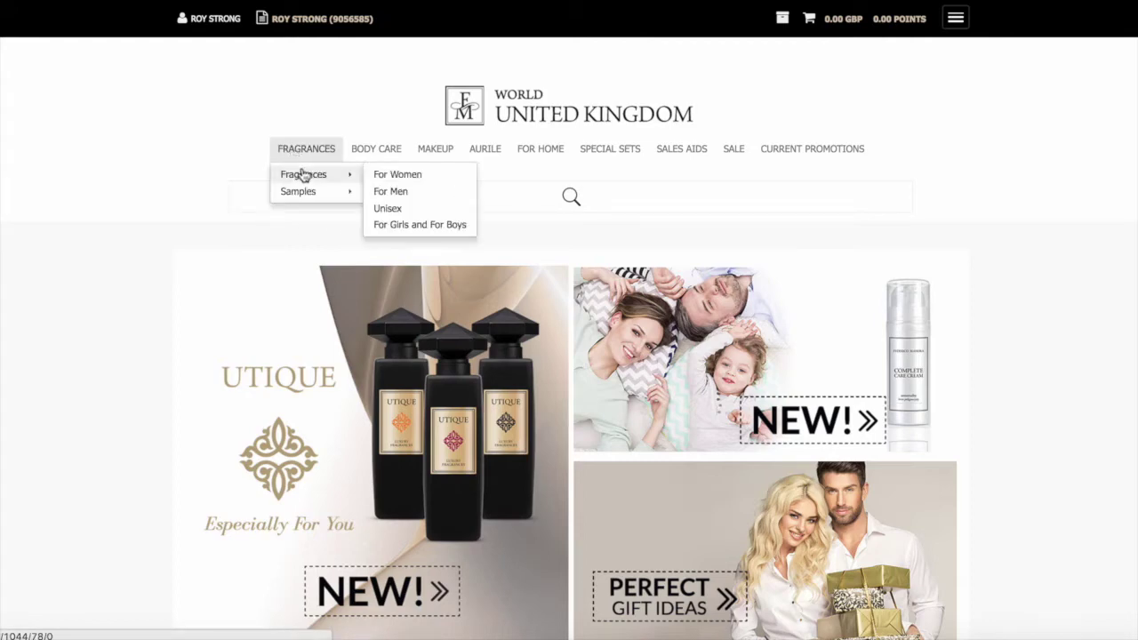
click(421, 176)
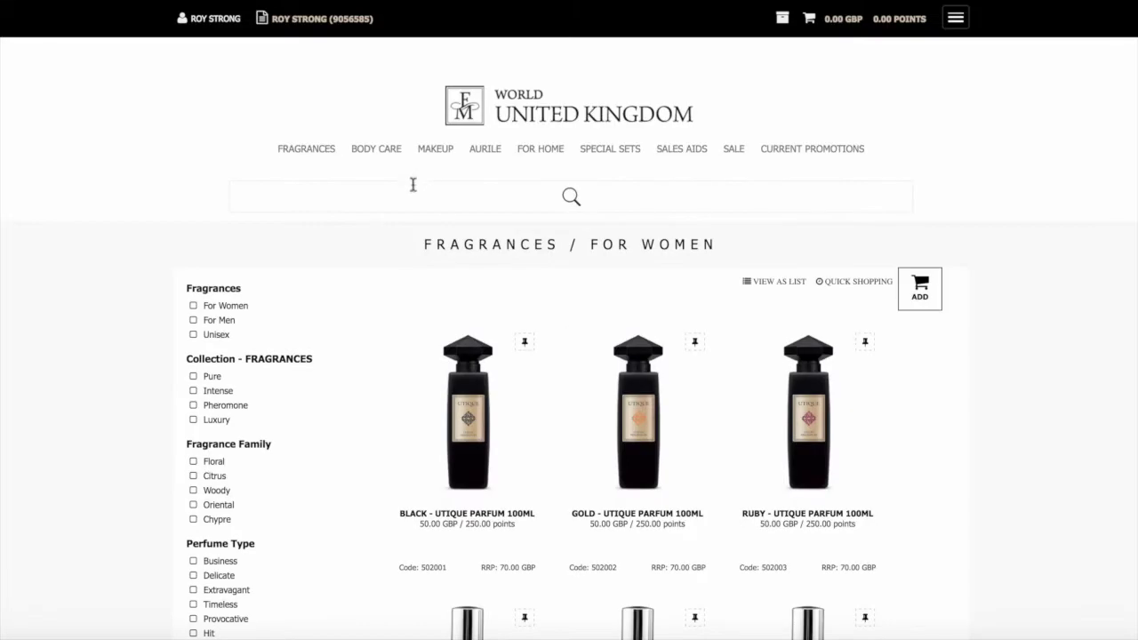
scroll(348, 199, down, 1)
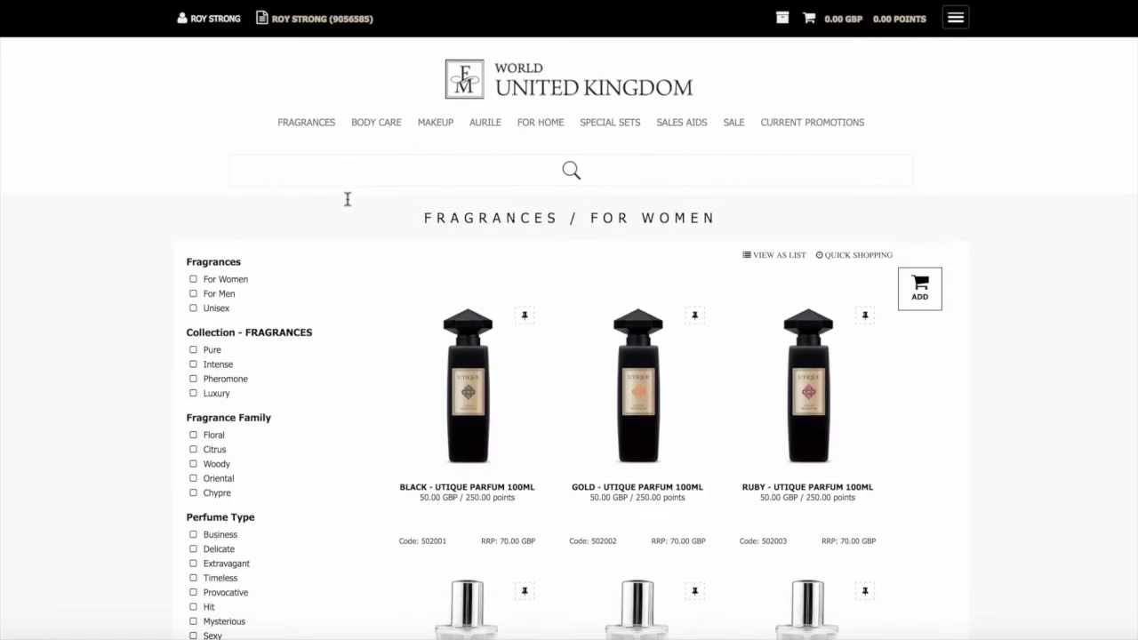
mouse_move(442, 289)
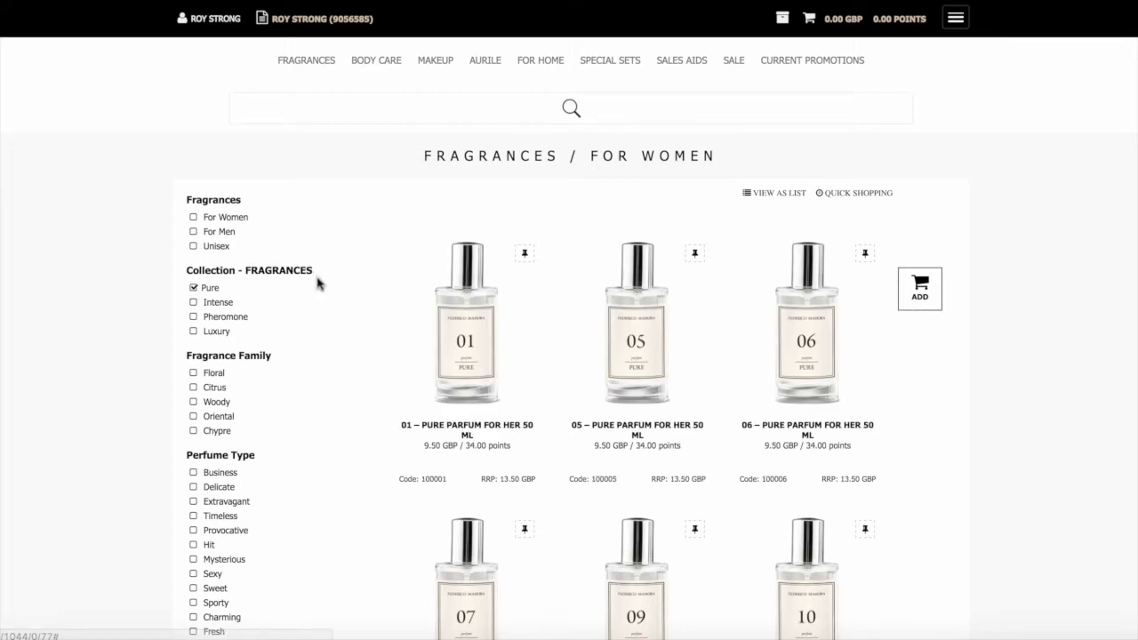
click(193, 288)
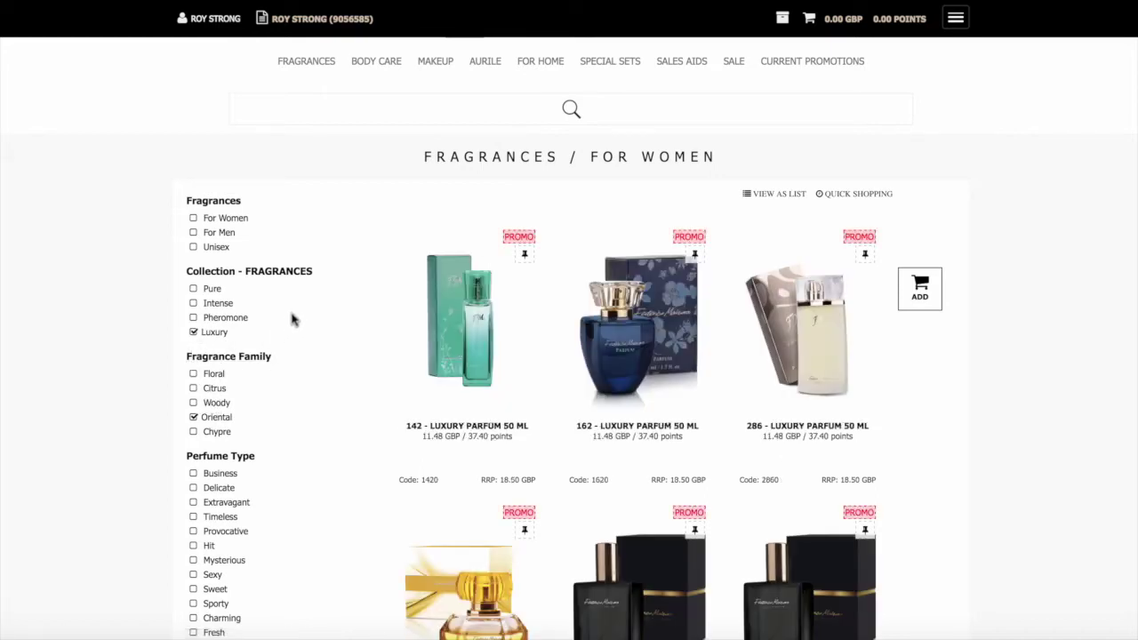
Drop the Oriental and Luxury filters and limit the women's perfumes to the Pure collection
click(194, 417)
click(193, 332)
scroll(220, 430, down, 2)
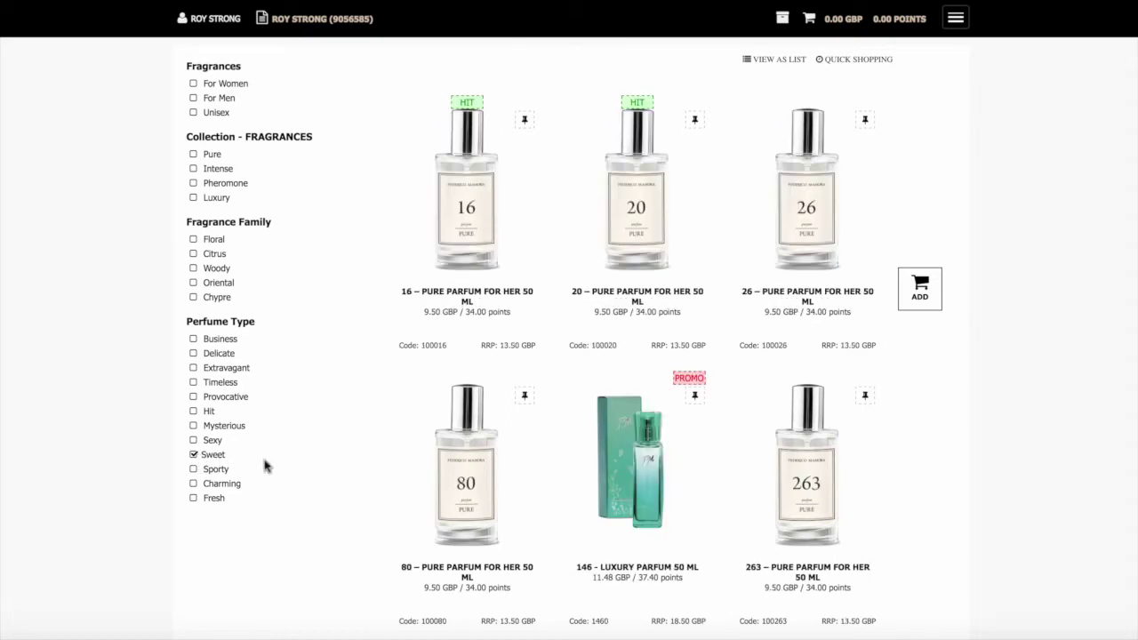
mouse_move(480, 402)
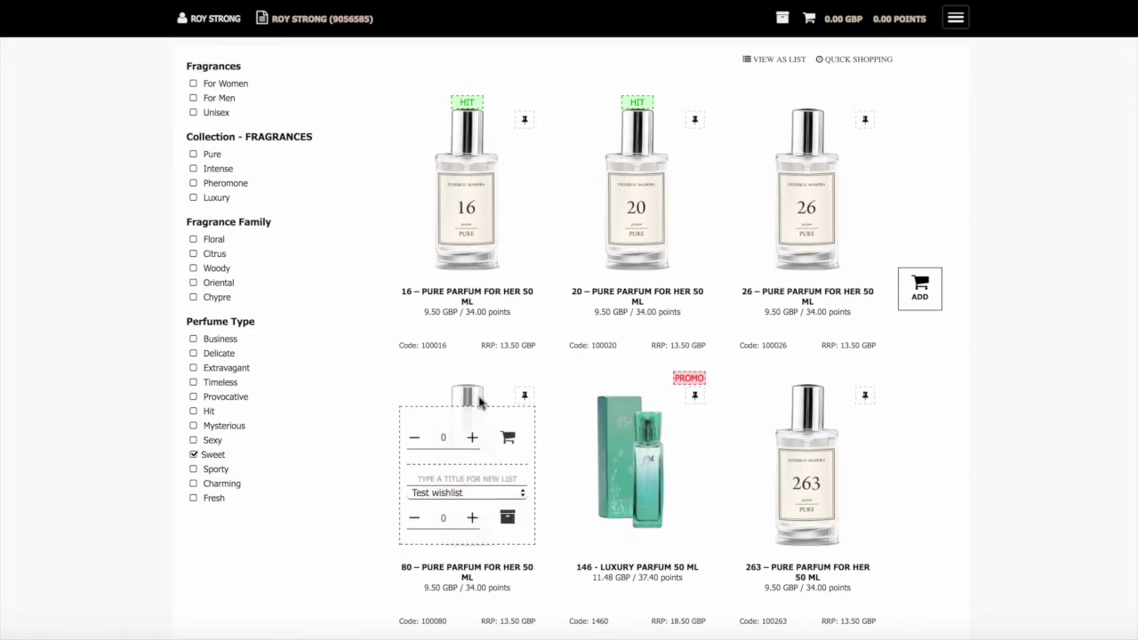
scroll(391, 436, up, 2)
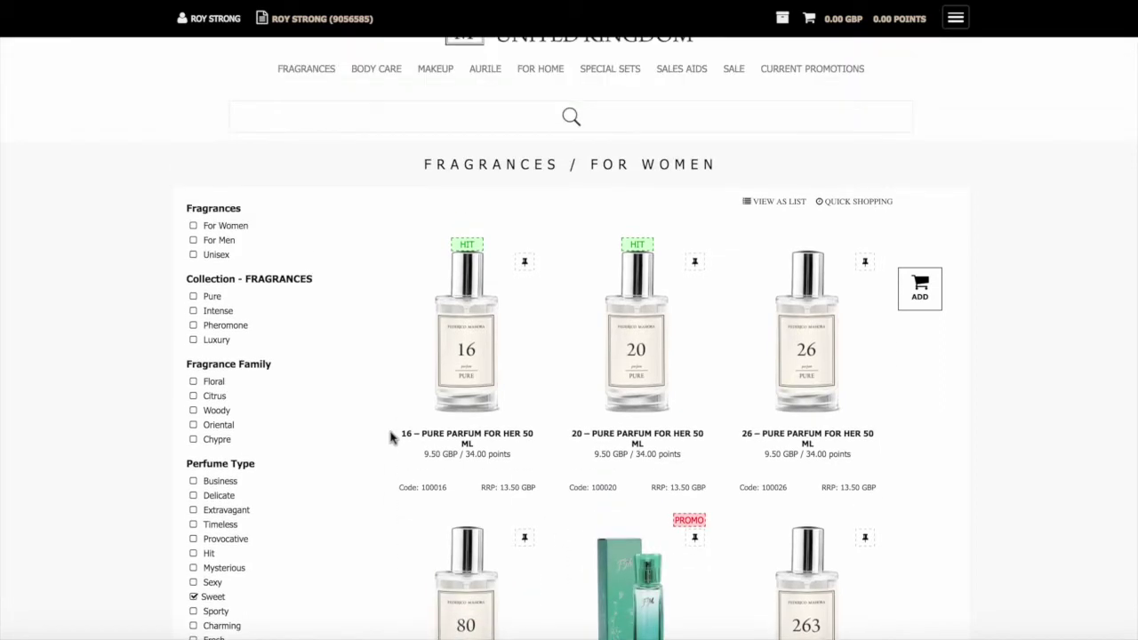
click(192, 299)
scroll(376, 450, down, 1)
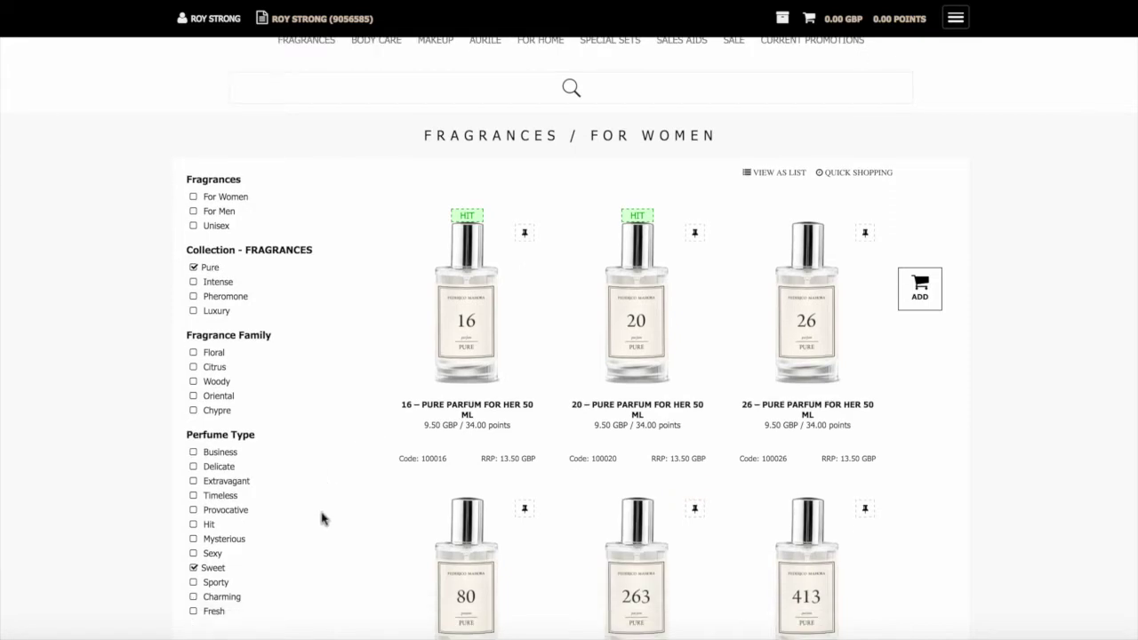
Add perfume 16 (quantity 2) and perfume 263 (quantity 1) to the basket
mouse_move(420, 409)
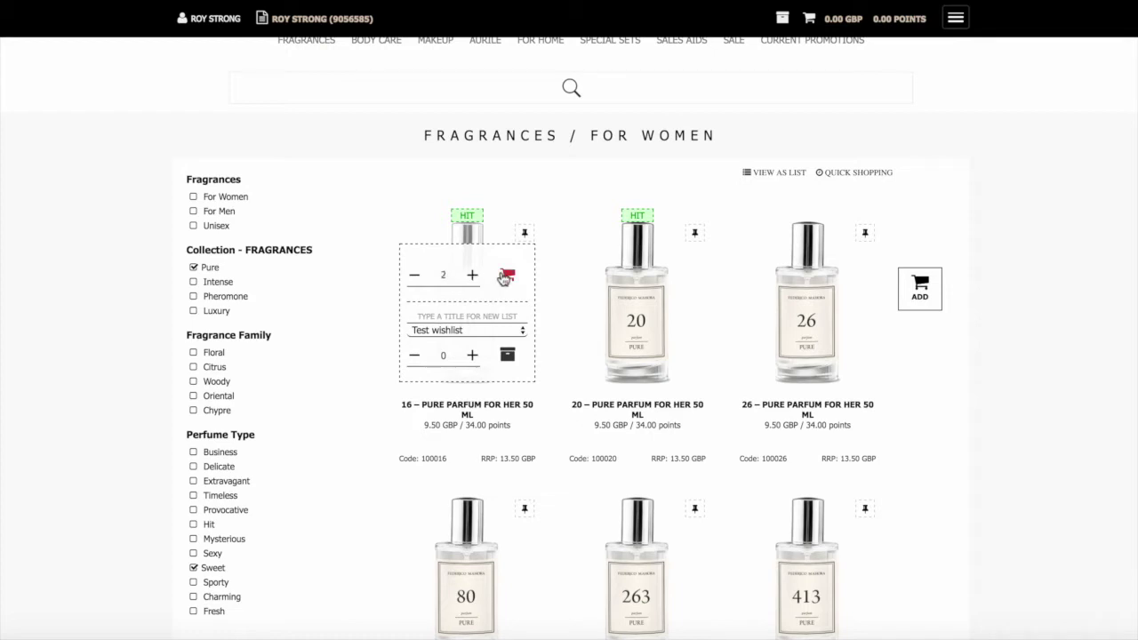
click(503, 278)
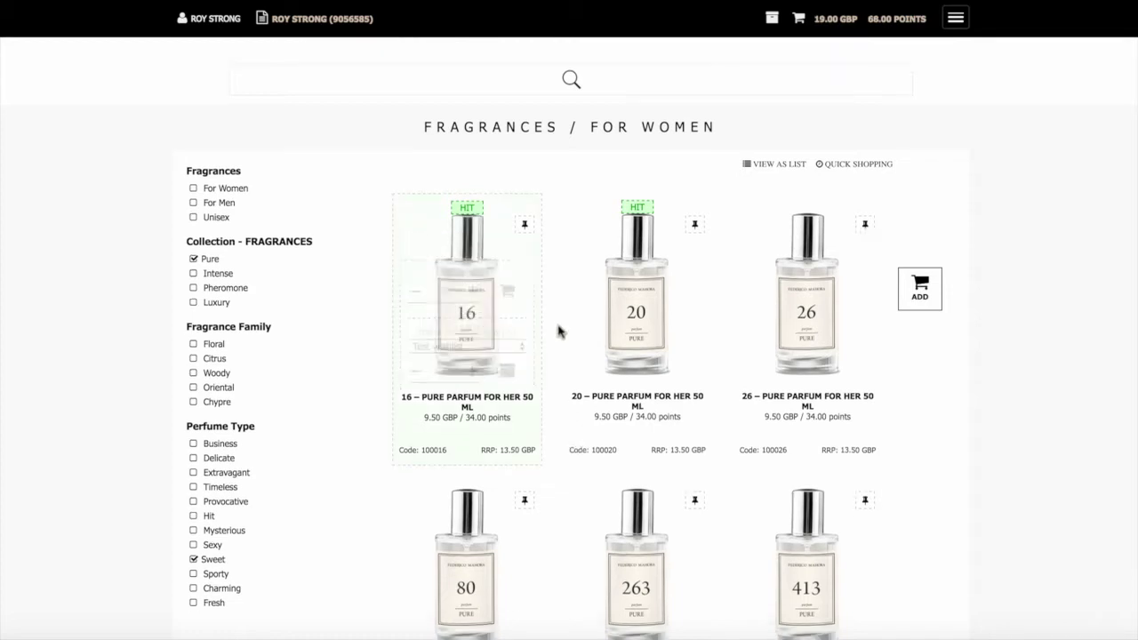
scroll(559, 330, down, 3)
mouse_move(629, 344)
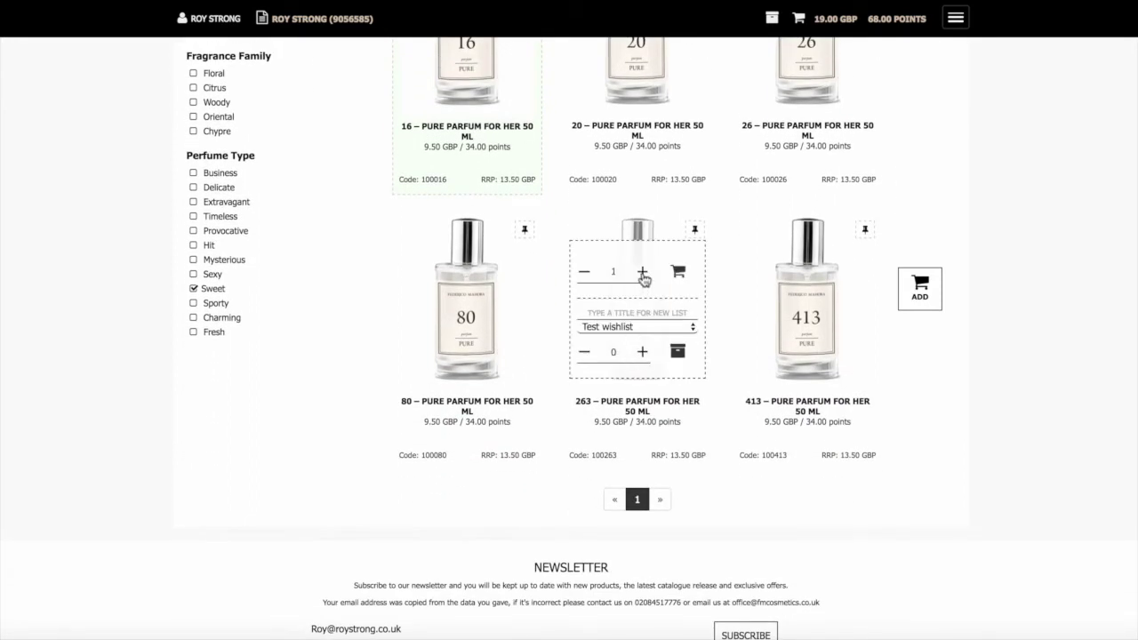
click(678, 276)
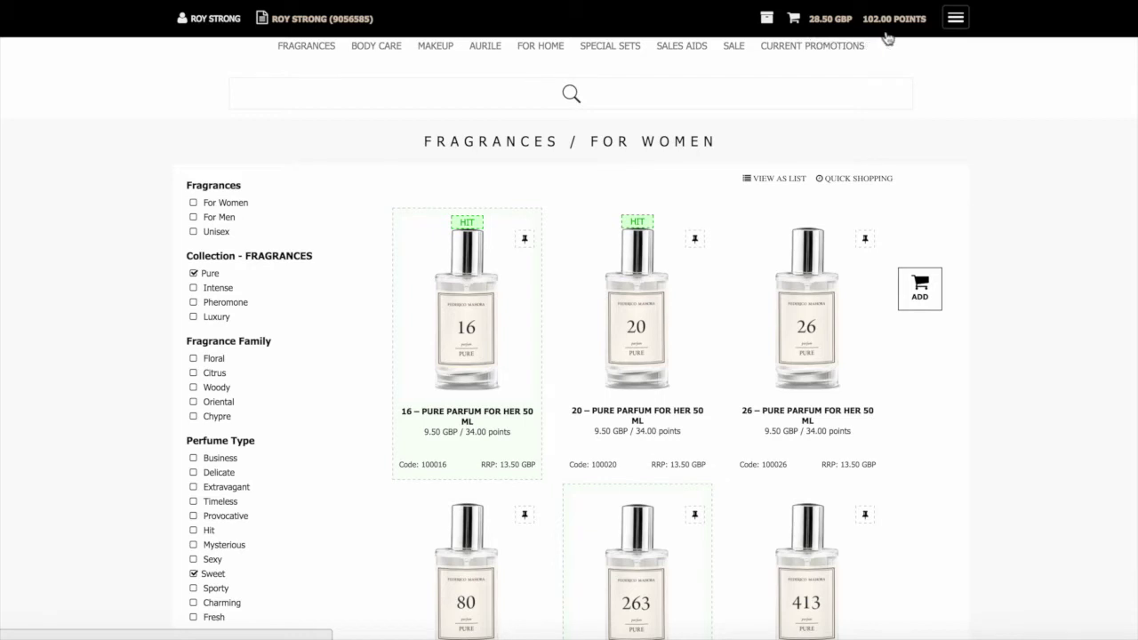
scroll(867, 99, up, 2)
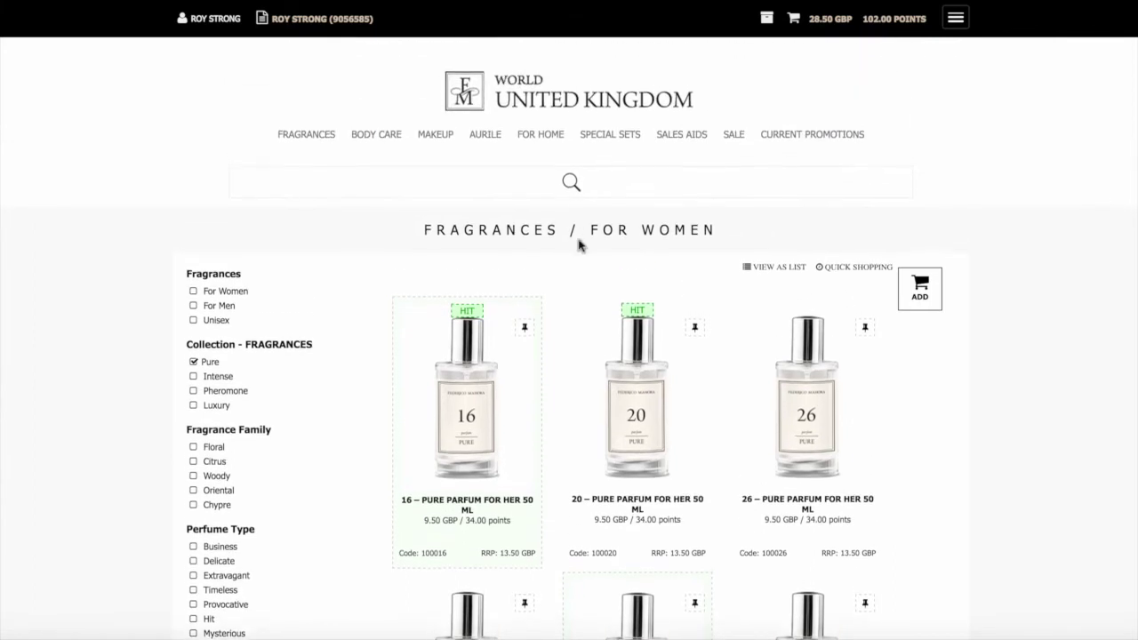
Add three 327 Luxury Eau de Parfum 100 ML from the men's Luxury/Woody fragrances
mouse_move(312, 150)
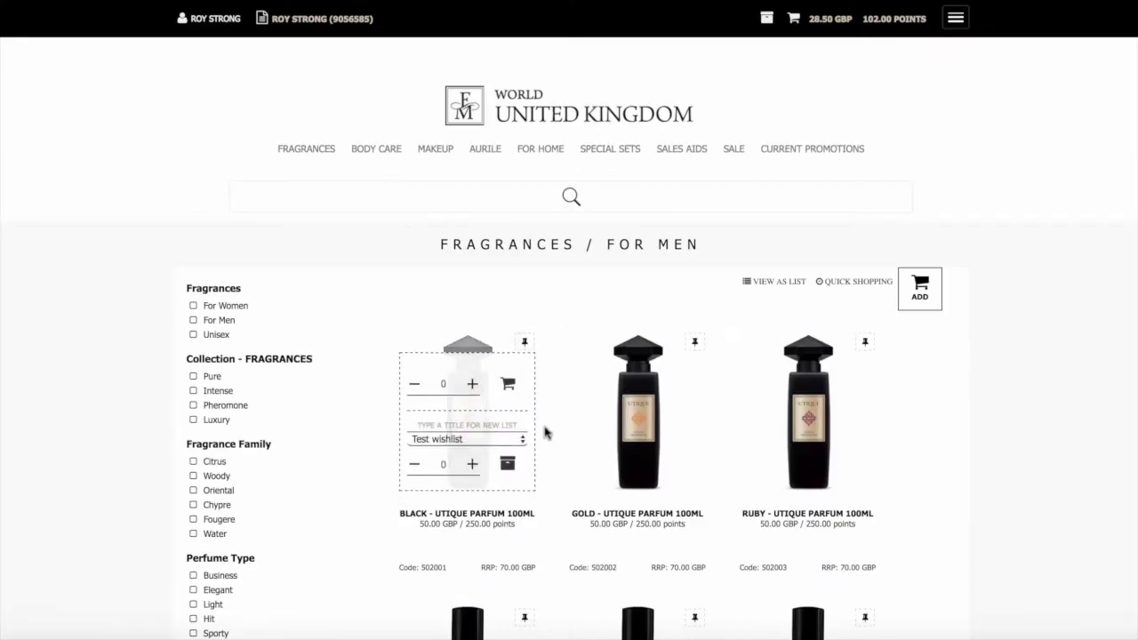
mouse_move(581, 445)
scroll(579, 439, down, 3)
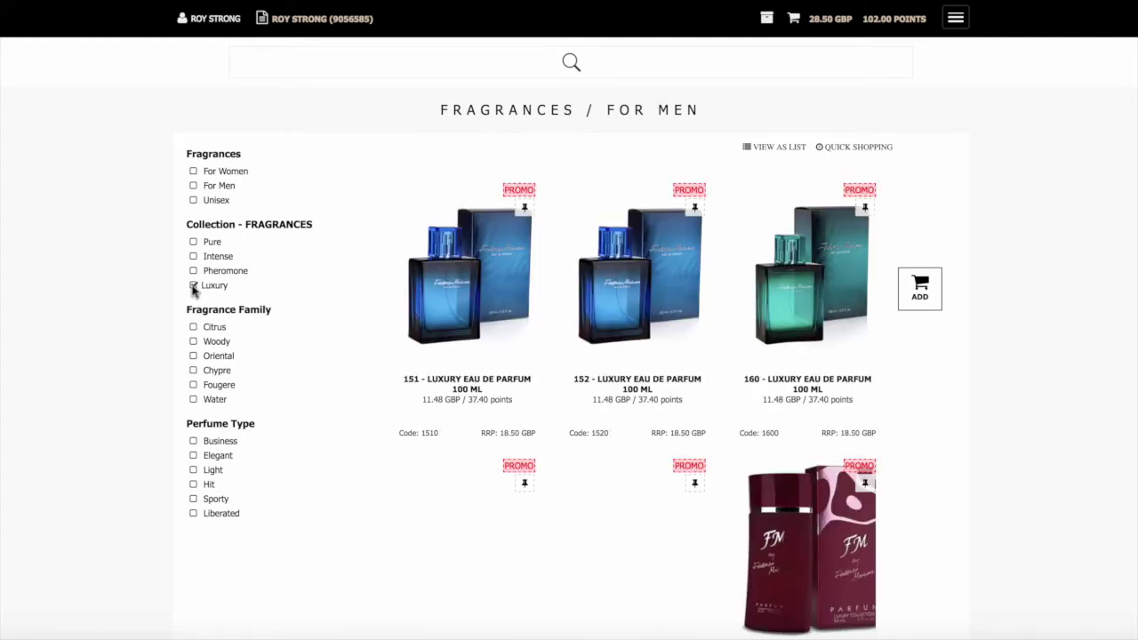
scroll(370, 393, down, 3)
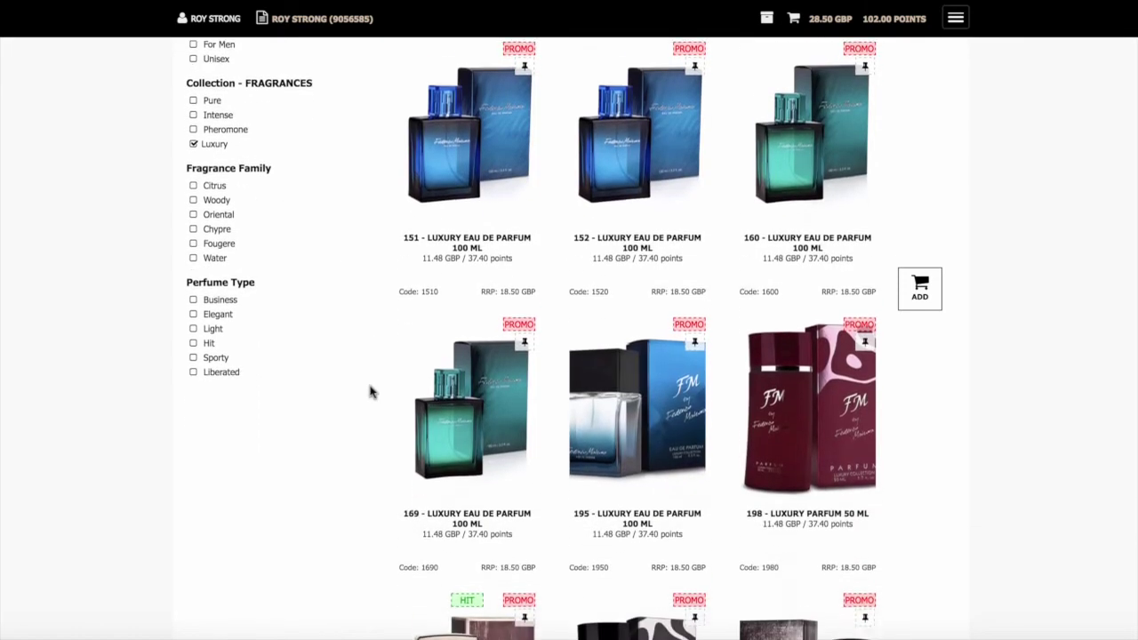
scroll(370, 393, up, 1)
scroll(368, 389, down, 3)
scroll(371, 389, up, 3)
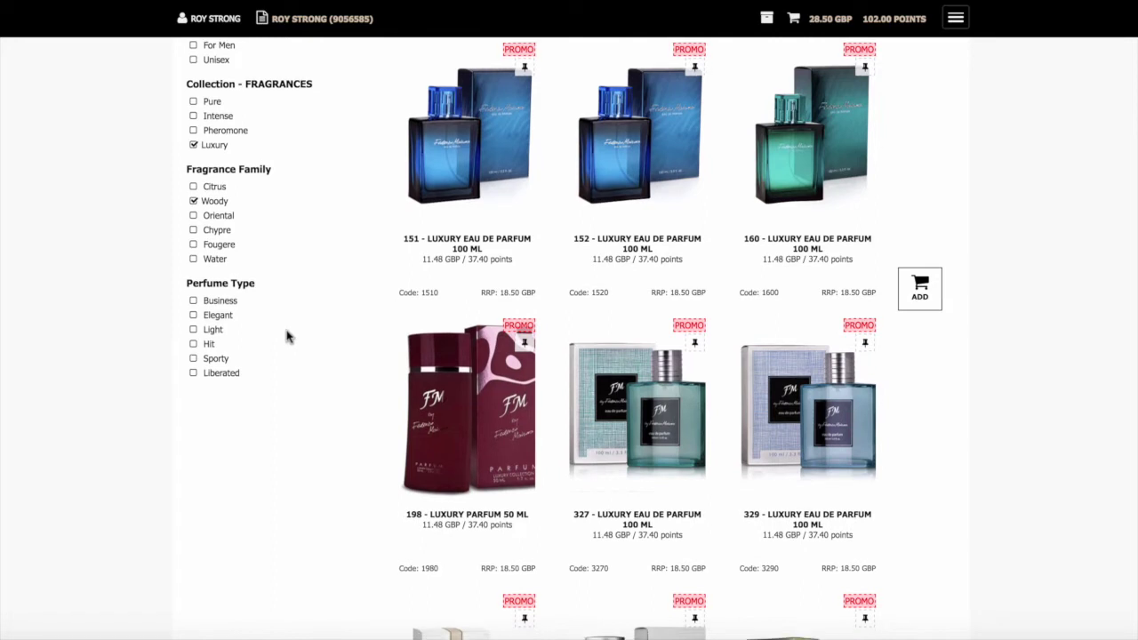
scroll(286, 336, down, 2)
mouse_move(622, 405)
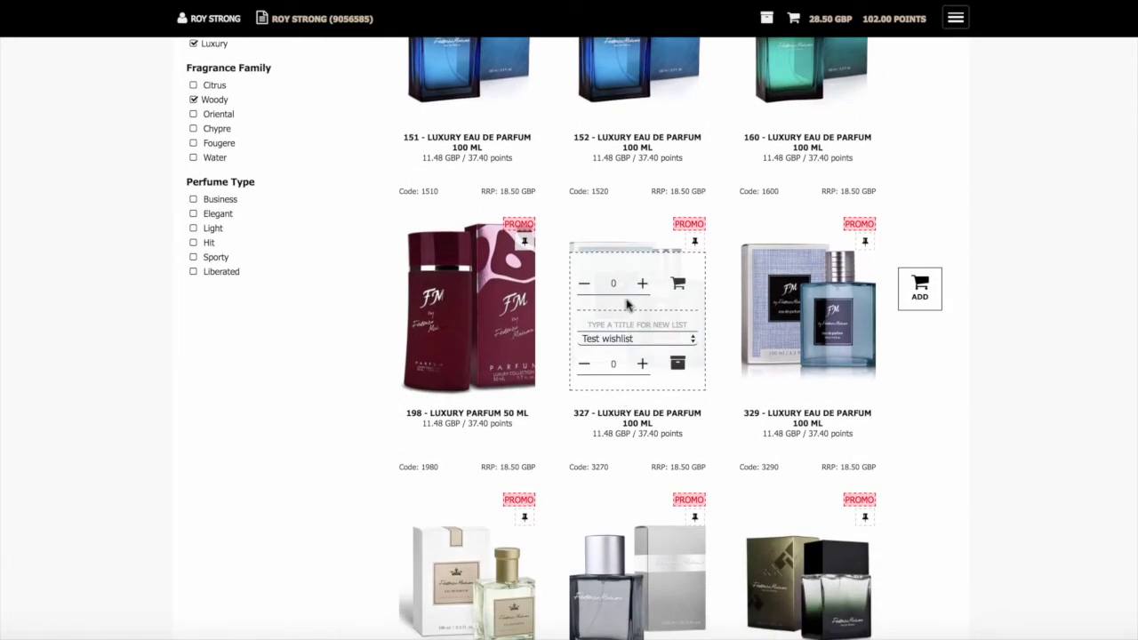
click(676, 285)
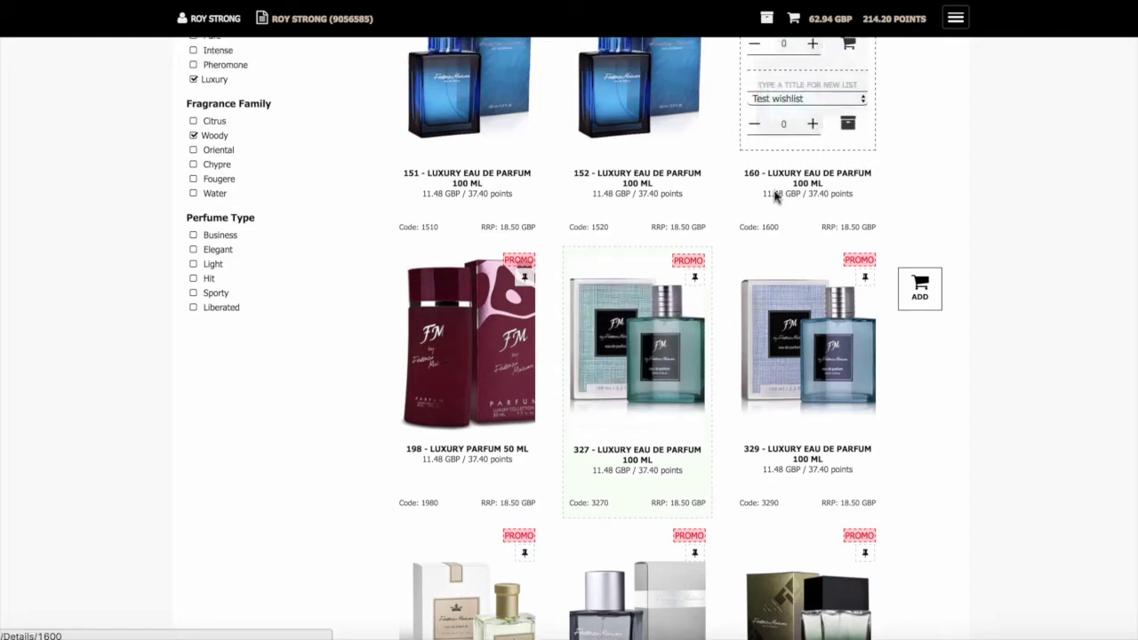
scroll(752, 198, up, 5)
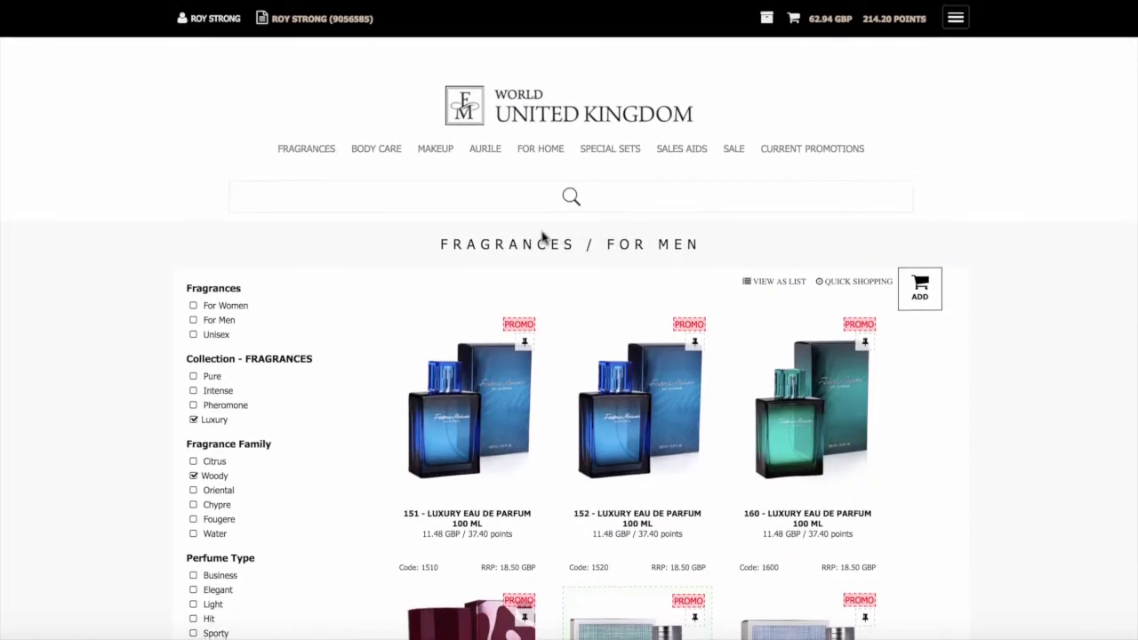
Add one CEL Beta-Glucan Anticellulite Body Balm from the Body Care B-Glucan Active range
mouse_move(376, 155)
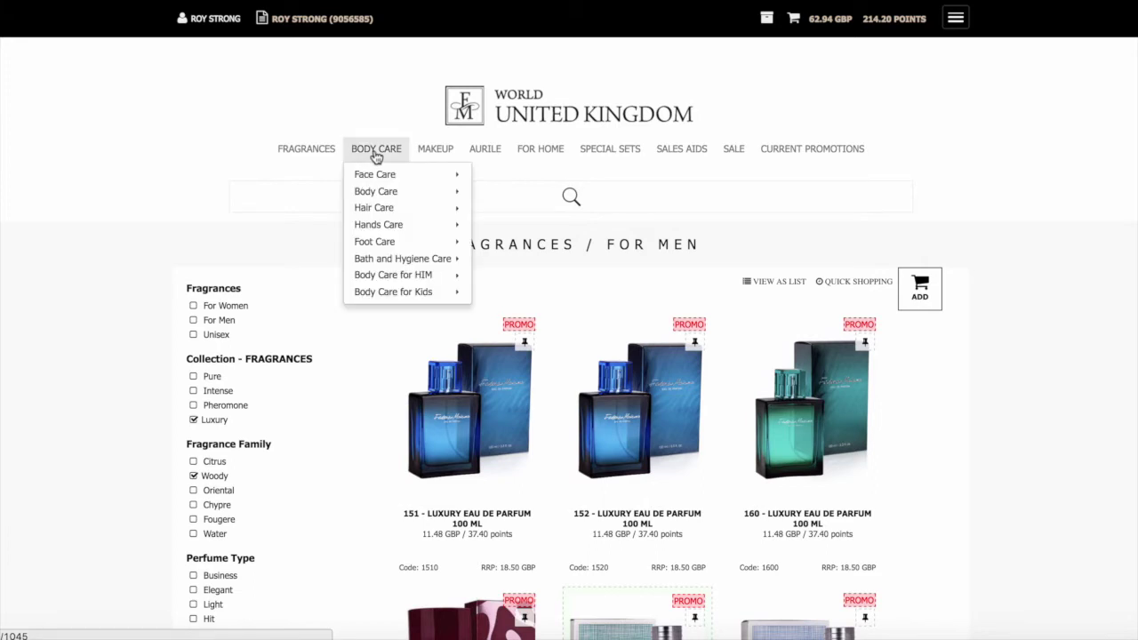
mouse_move(380, 193)
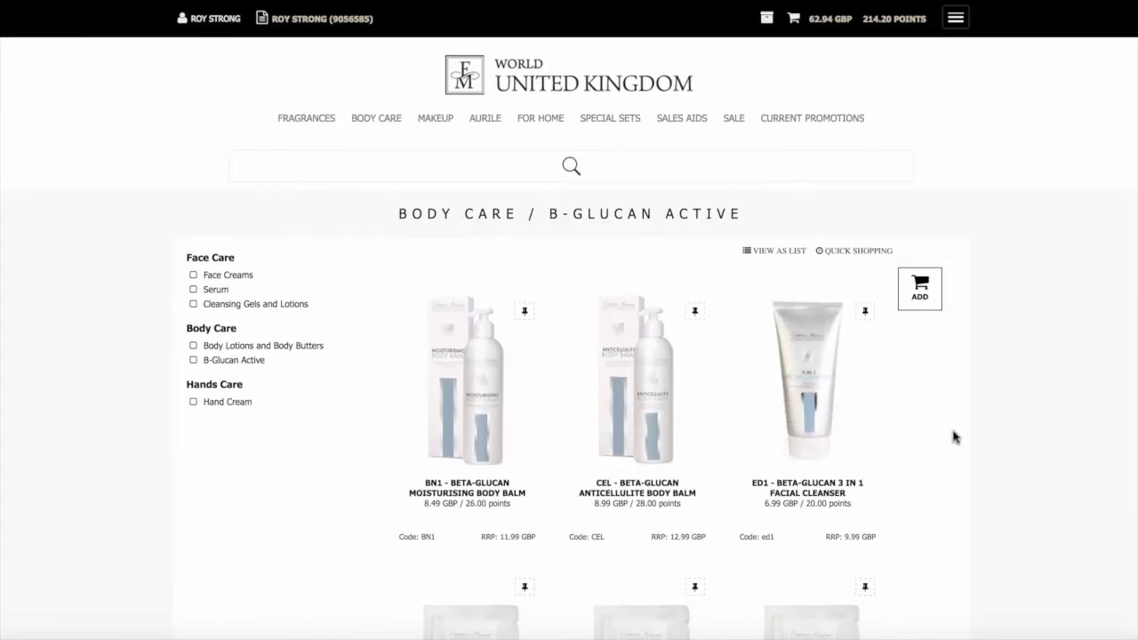
mouse_move(650, 391)
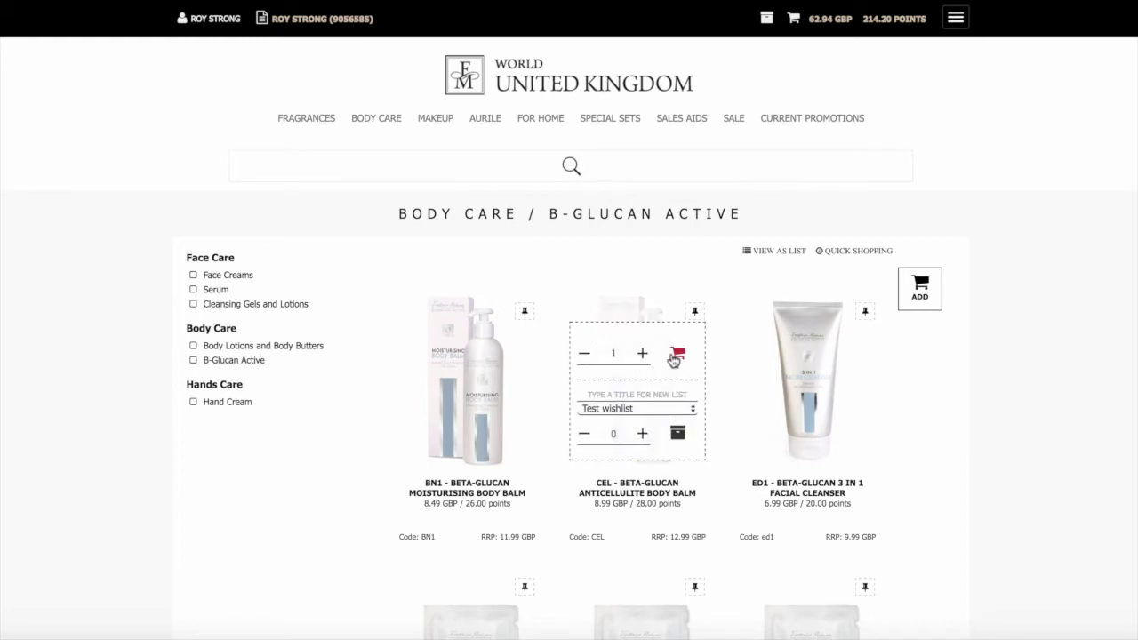
click(678, 358)
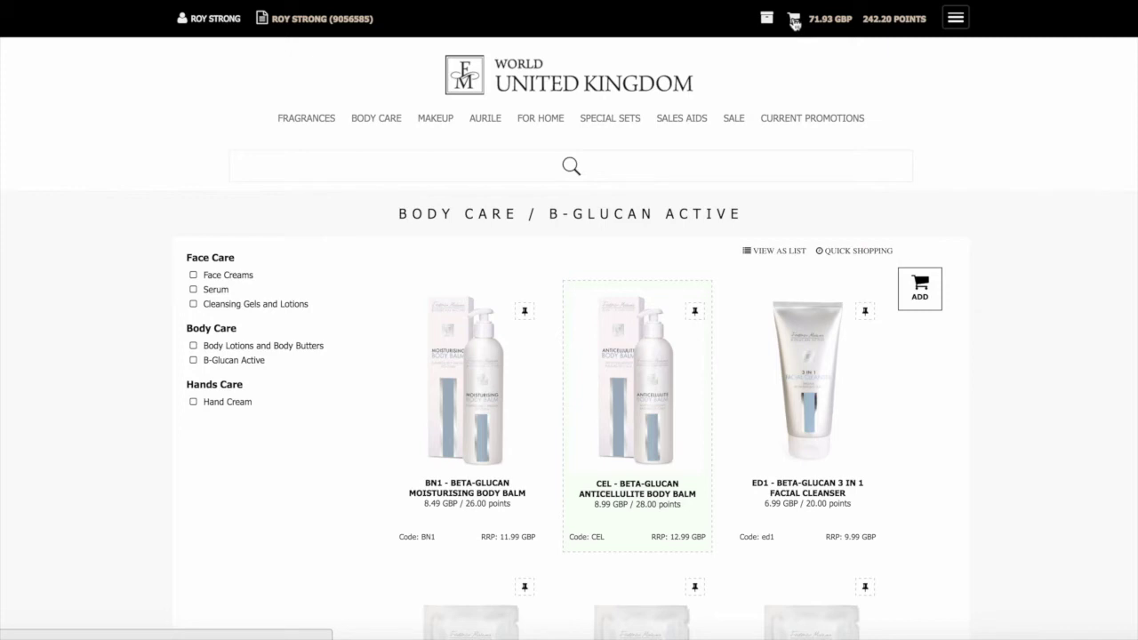
mouse_move(794, 23)
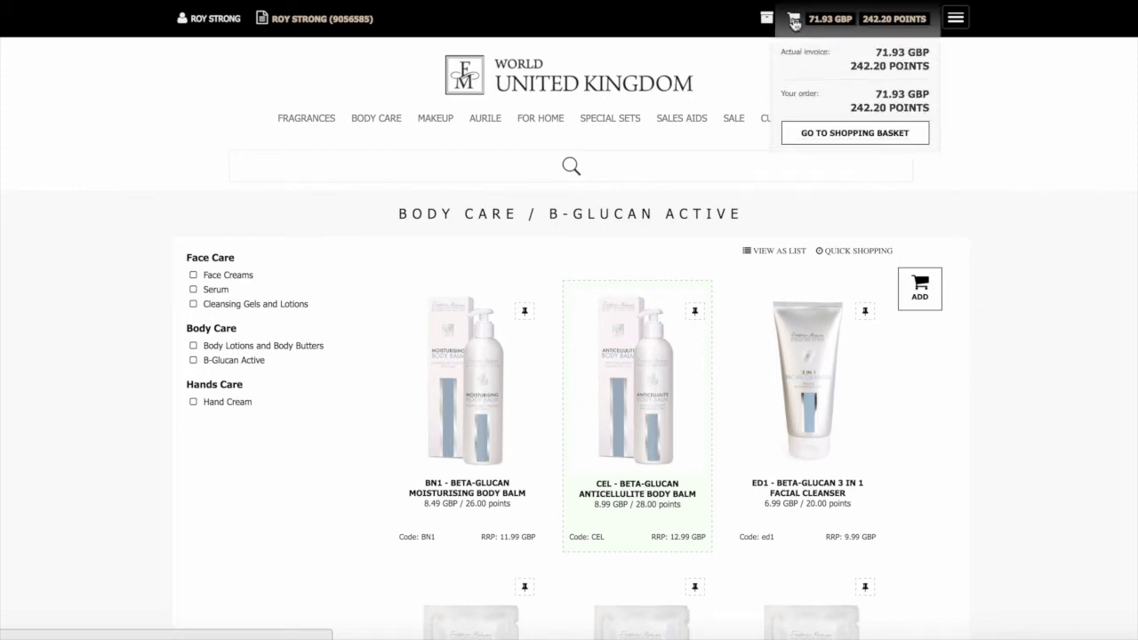
click(827, 134)
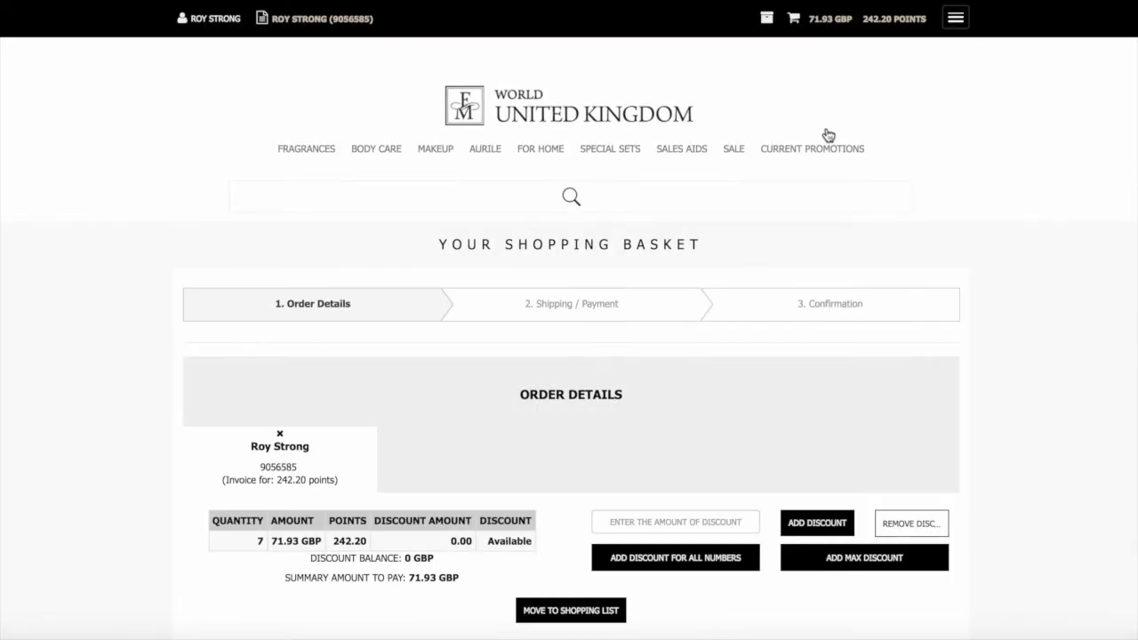
scroll(825, 143, down, 5)
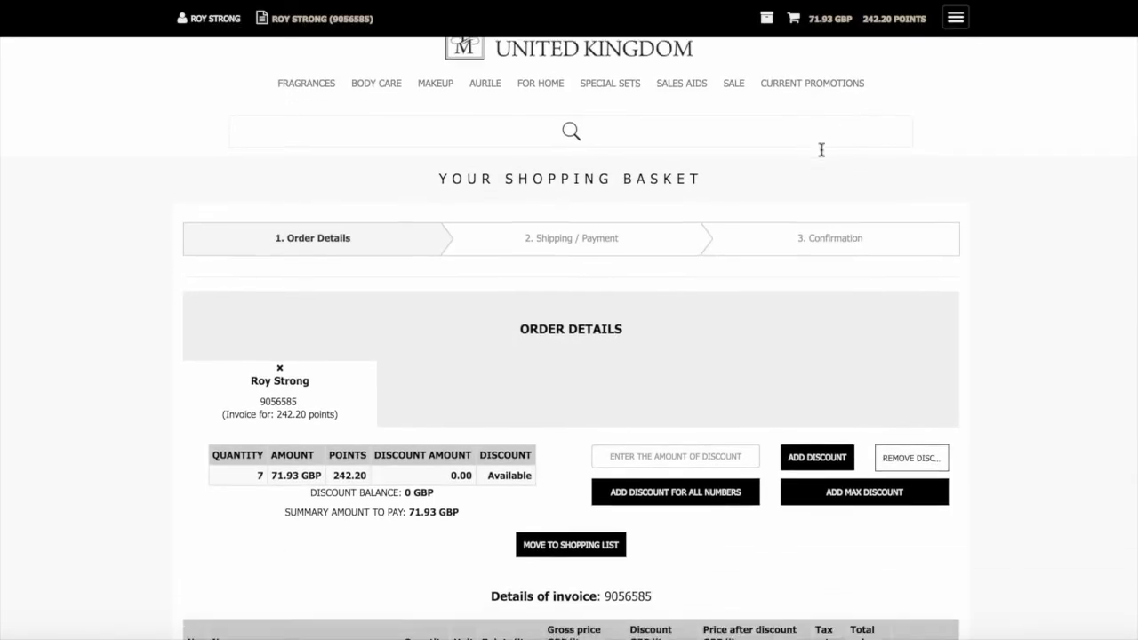
scroll(820, 151, down, 2)
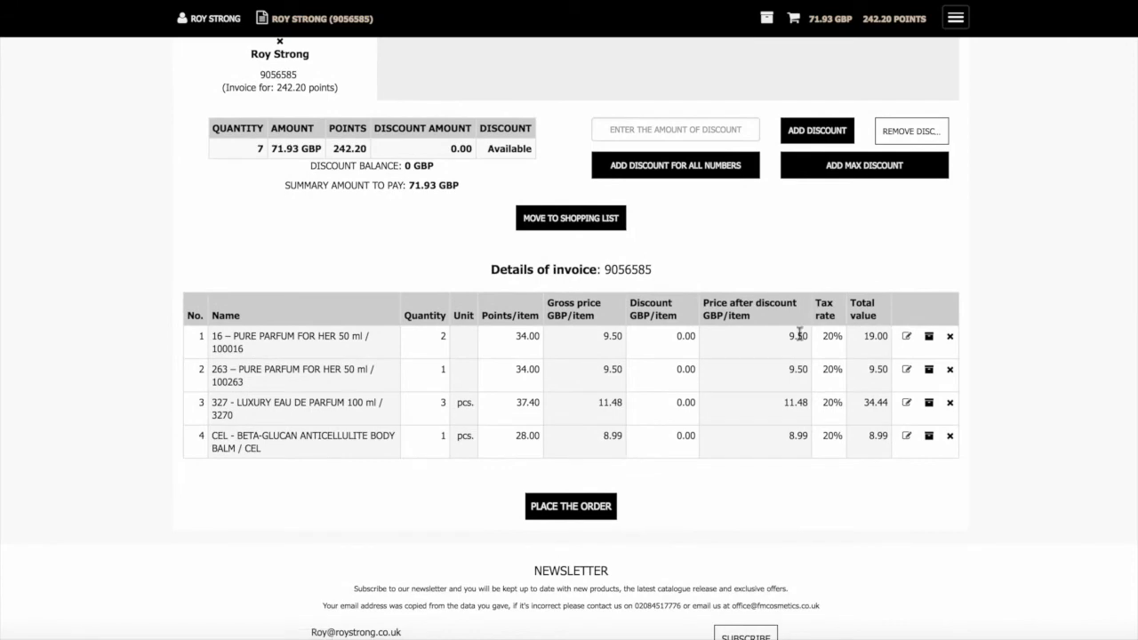
scroll(1049, 287, up, 4)
scroll(1049, 287, down, 5)
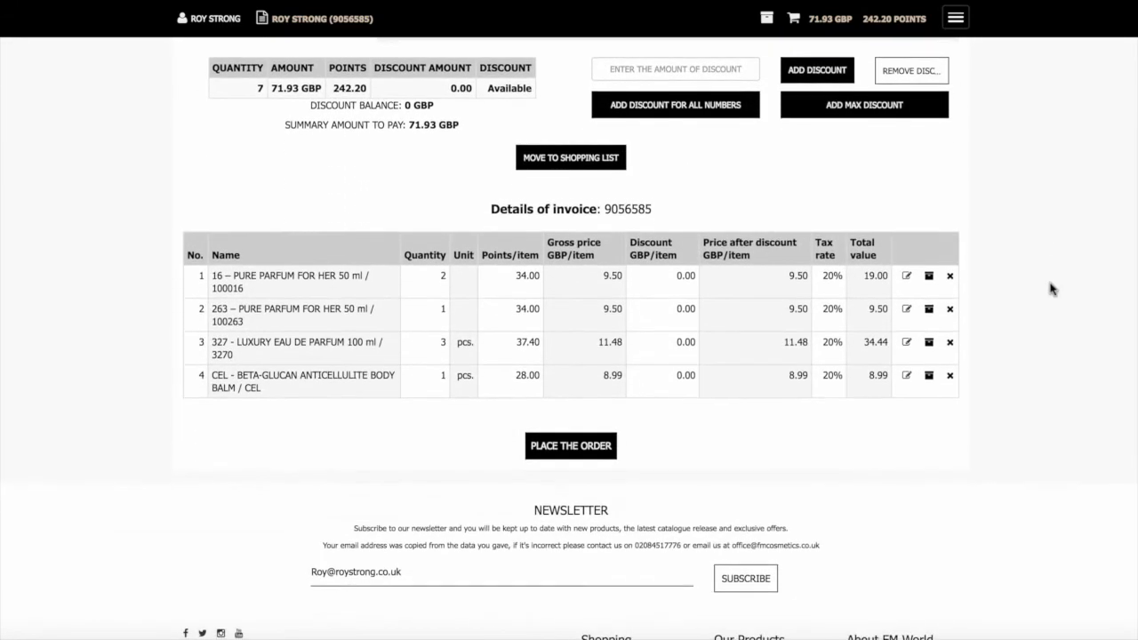
scroll(1050, 287, up, 8)
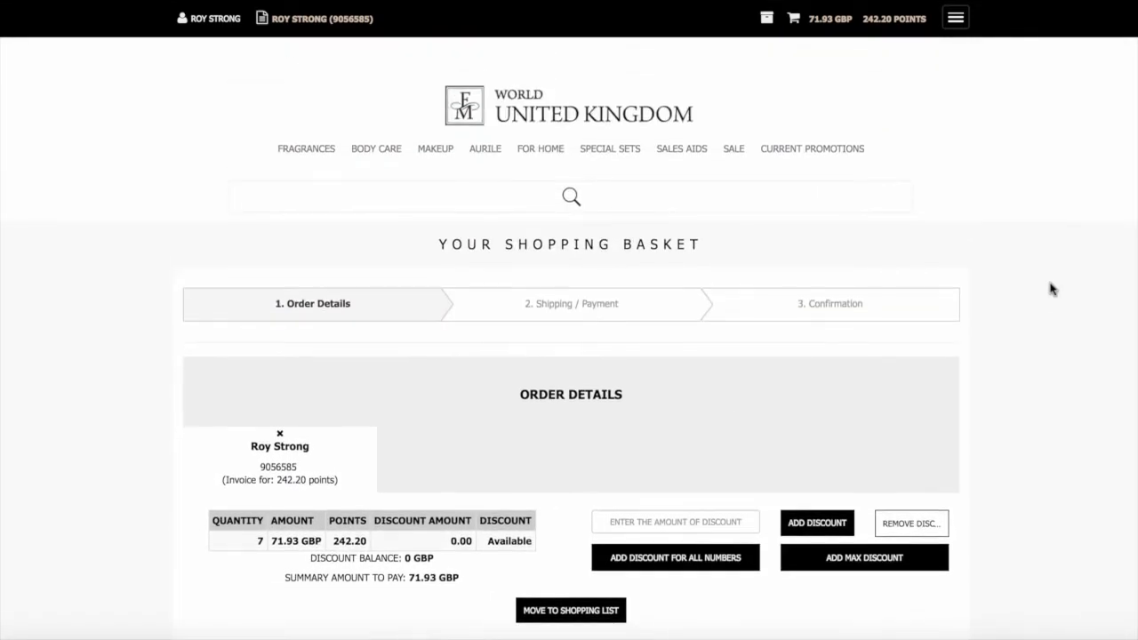
mouse_move(484, 152)
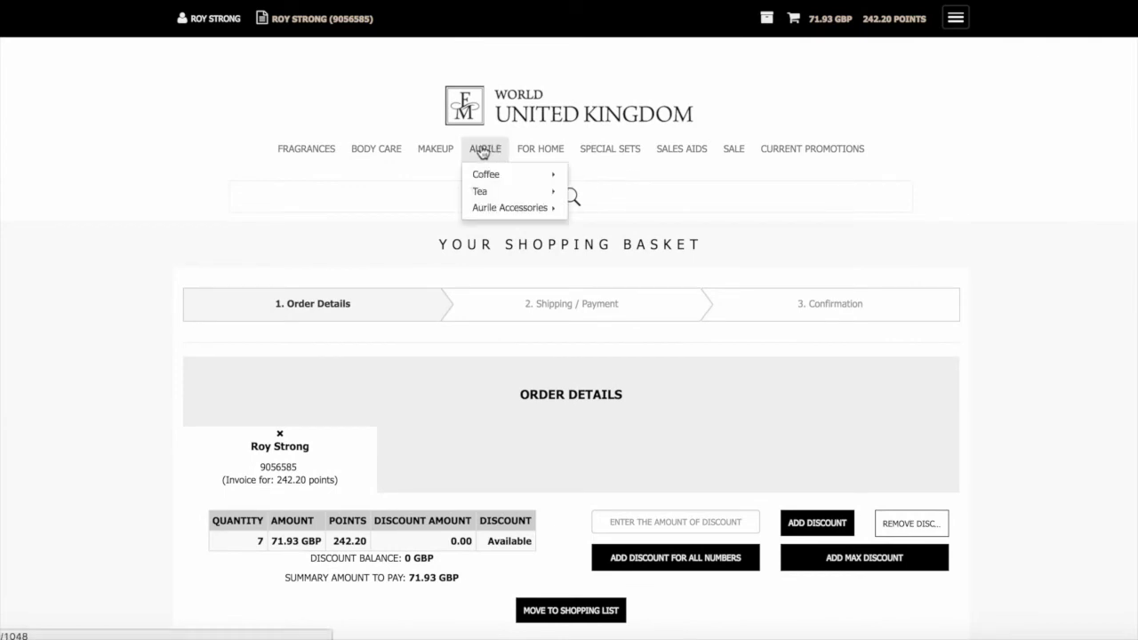
From Aurile functional coffee, add AR7 Antioxidant at quantity 2 and AR6 Metabolism at quantity 1
mouse_move(490, 178)
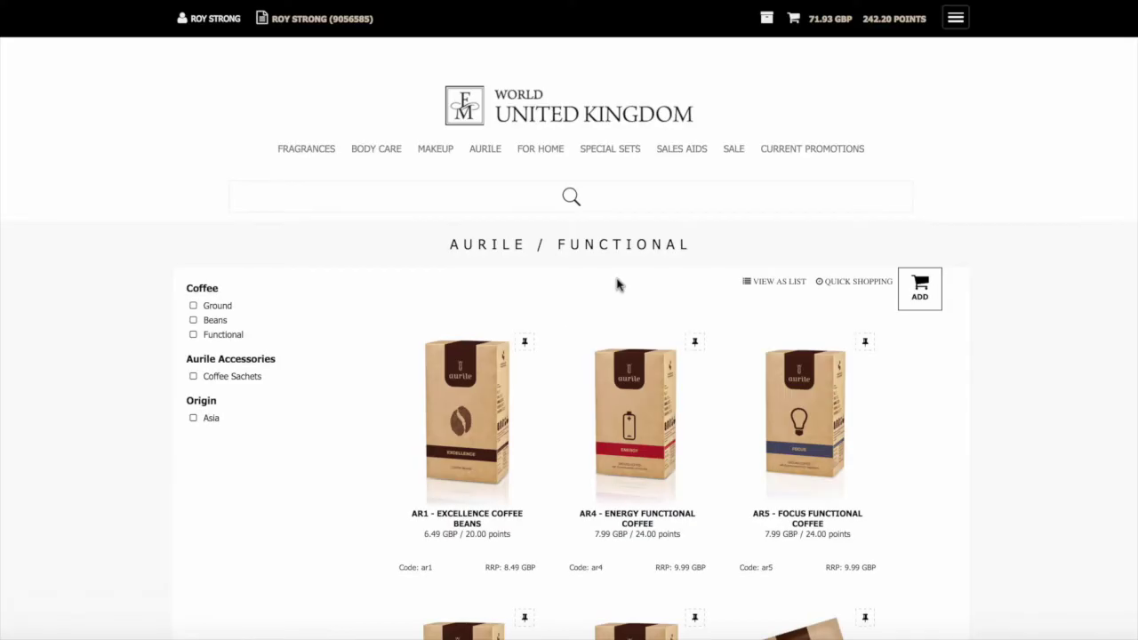
scroll(616, 284, down, 3)
mouse_move(618, 284)
scroll(618, 284, down, 1)
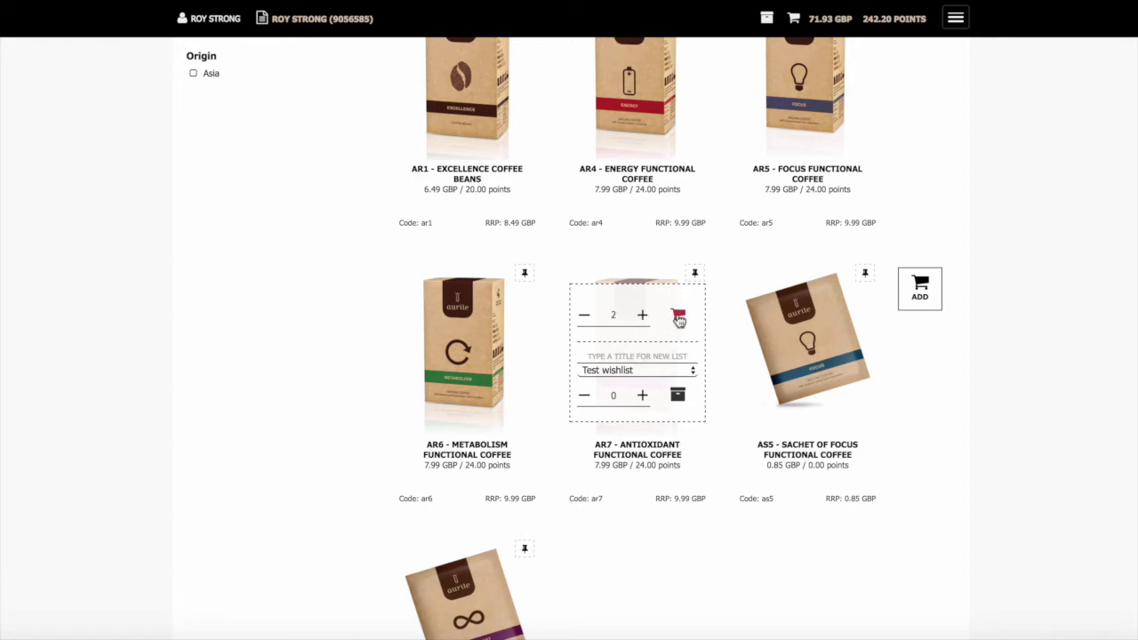
click(678, 318)
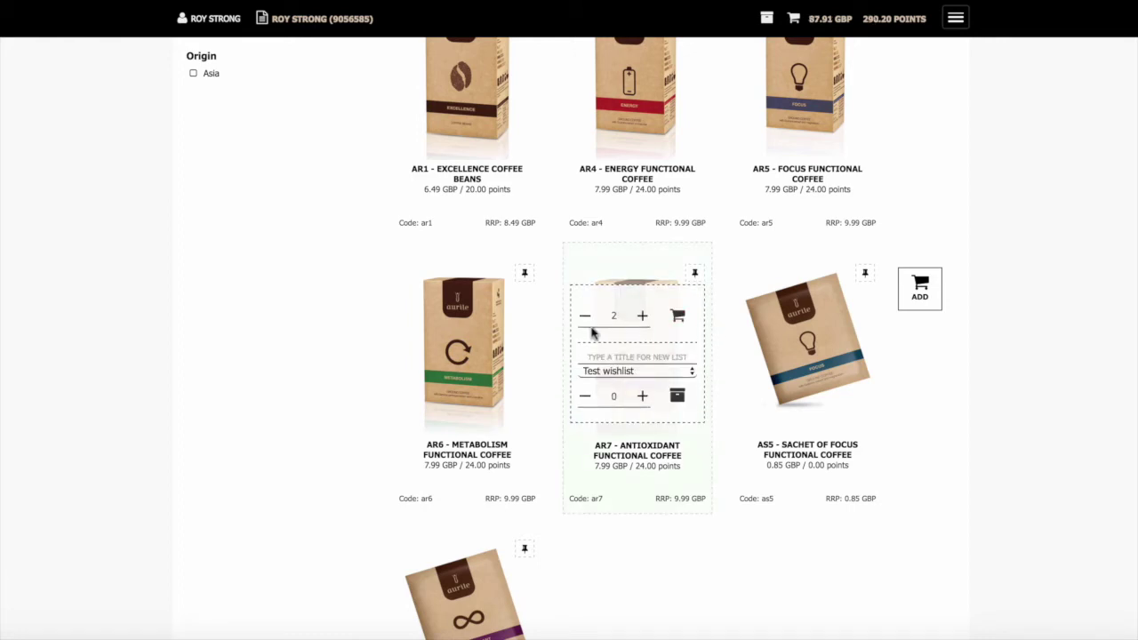
click(474, 318)
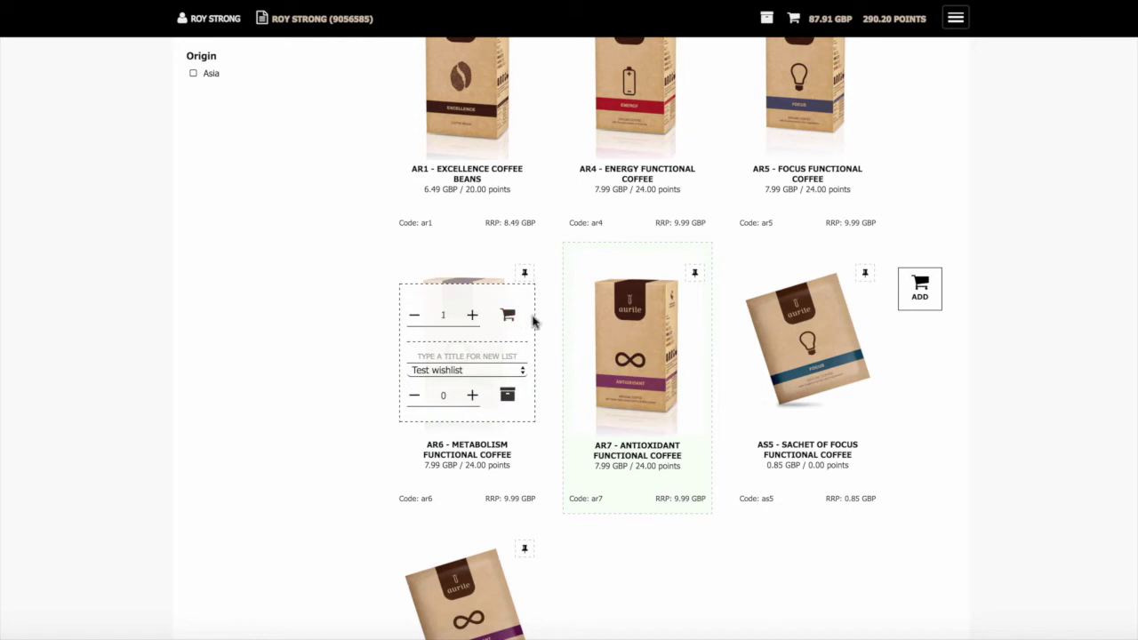
click(508, 320)
scroll(533, 311, up, 4)
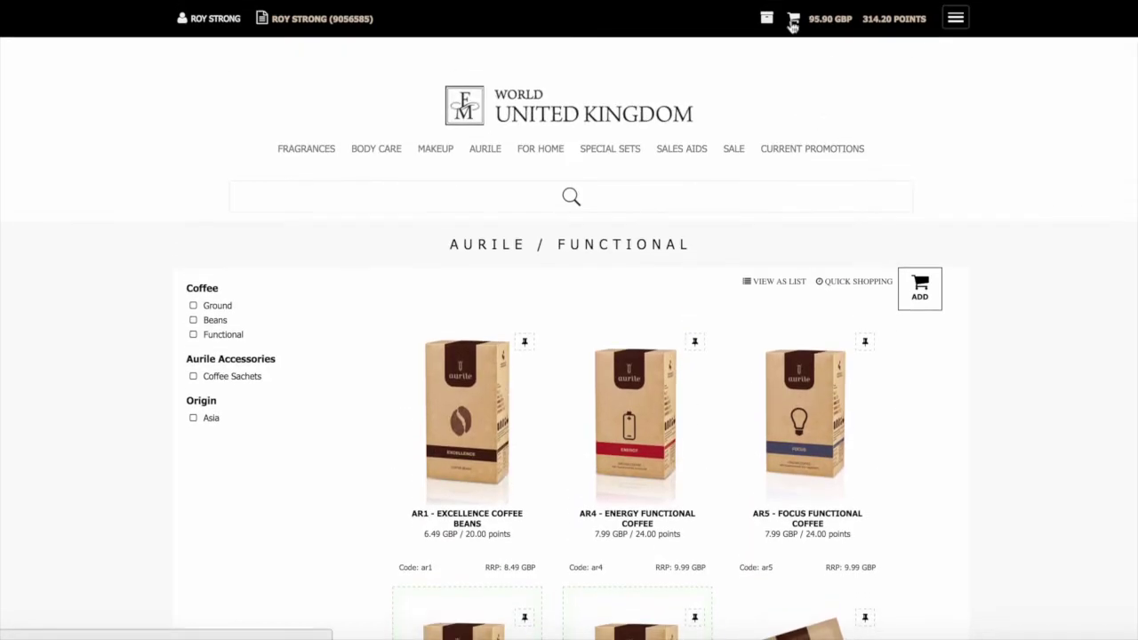
Open the shopping basket and review the six items, 95.90 GBP total and Freebies offer
mouse_move(793, 26)
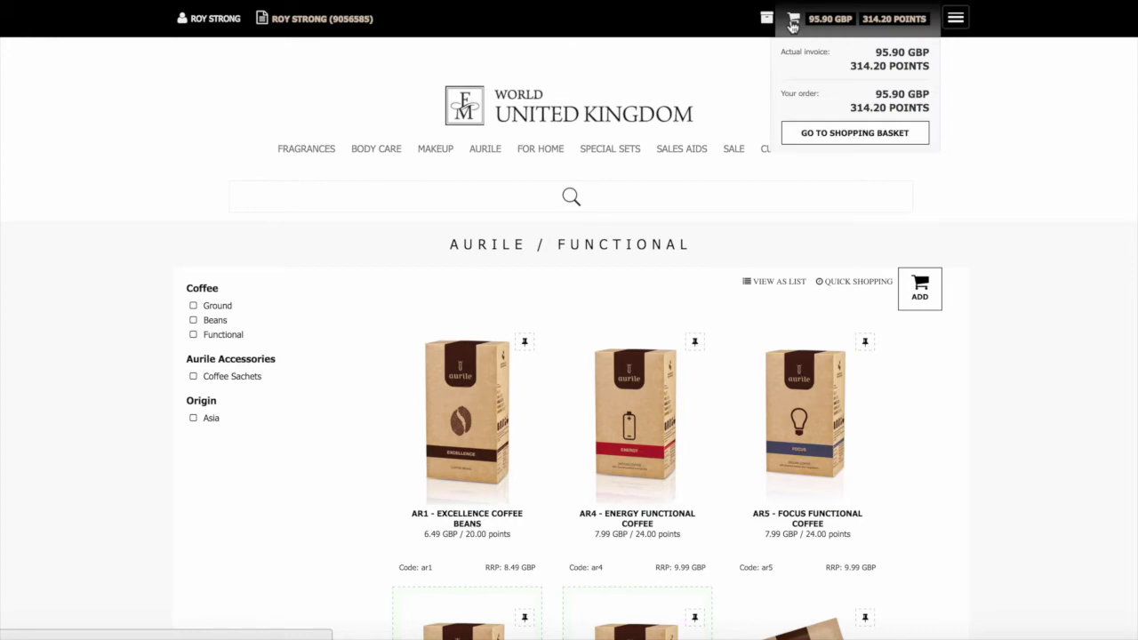
click(856, 133)
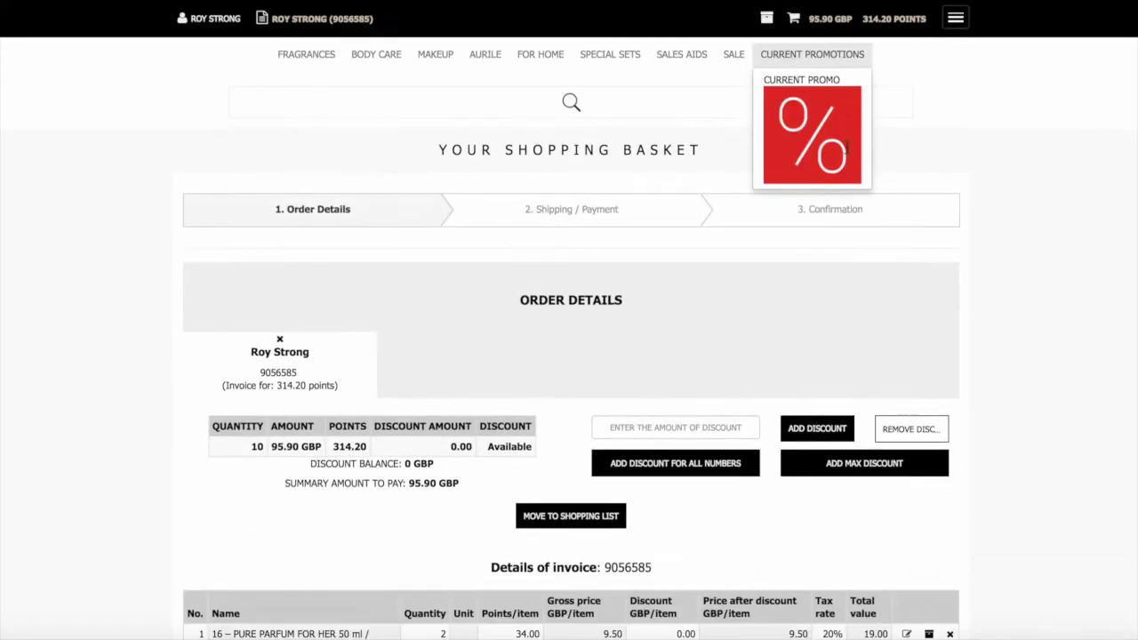
scroll(872, 160, down, 4)
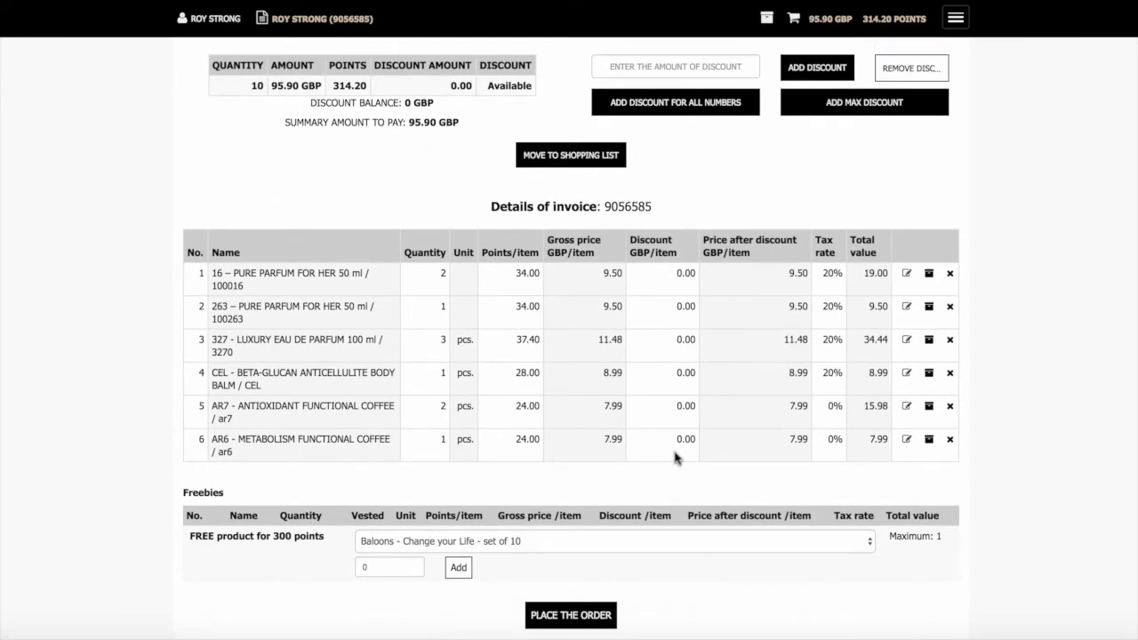
scroll(675, 457, down, 1)
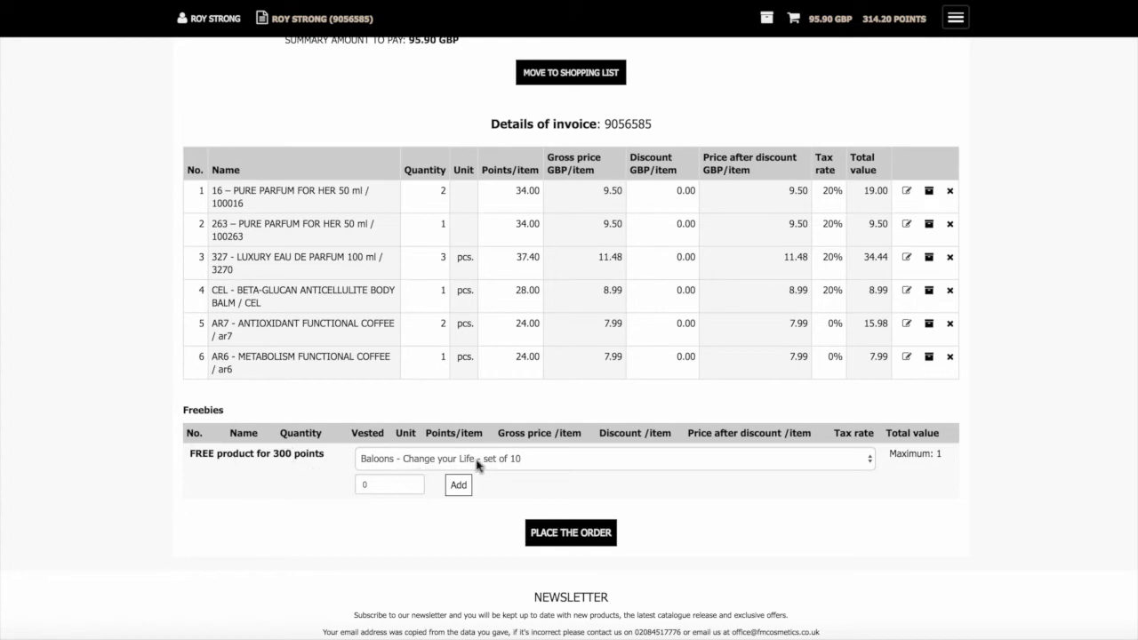
Add one FM Times Newspaper as the free gift and continue to shipping and payment
click(433, 464)
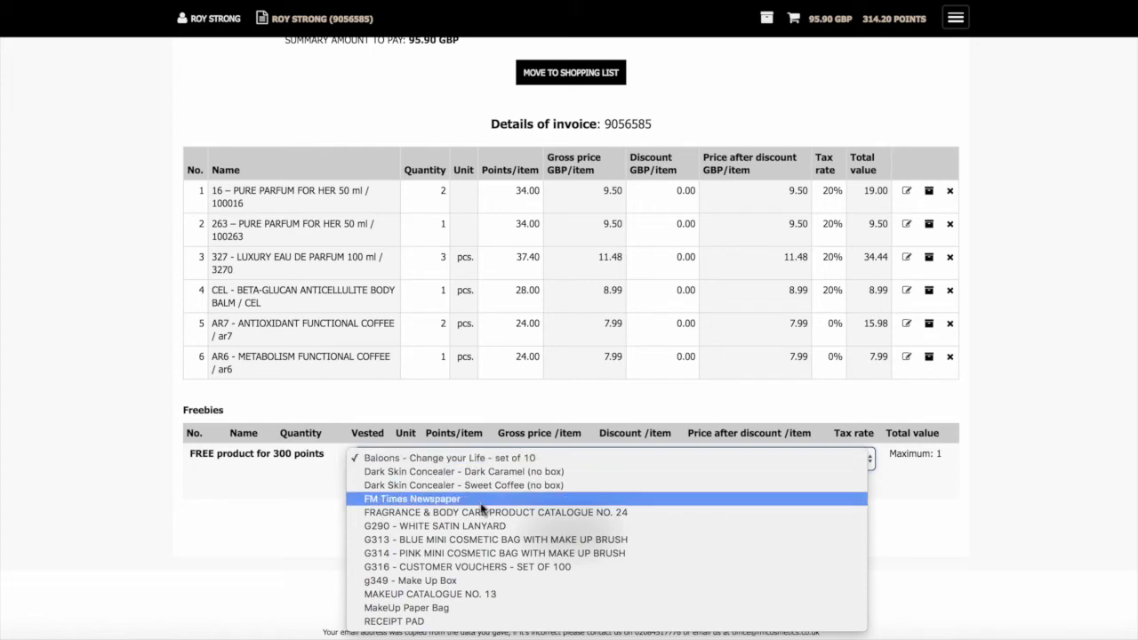
click(481, 502)
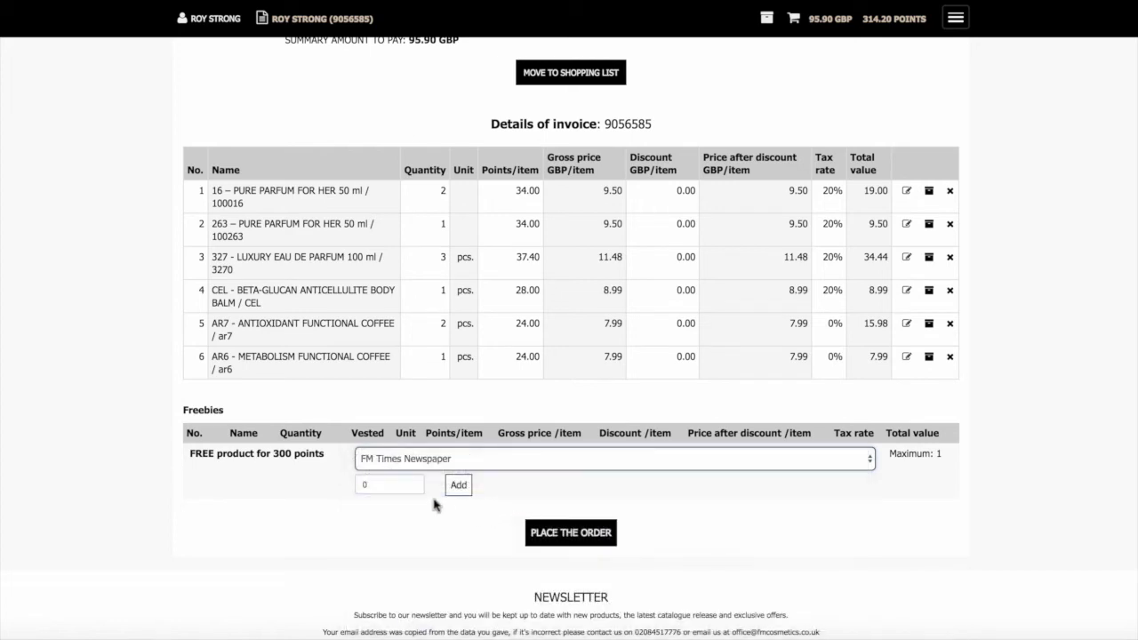
click(391, 486)
key(BackSpace)
text(1)
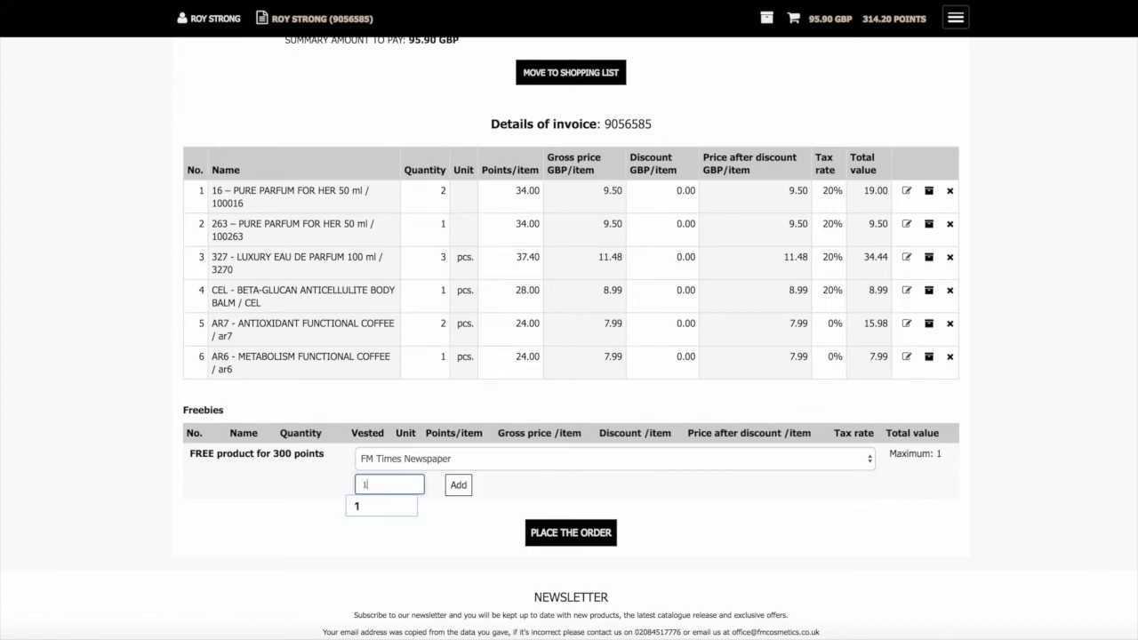
click(493, 500)
click(462, 489)
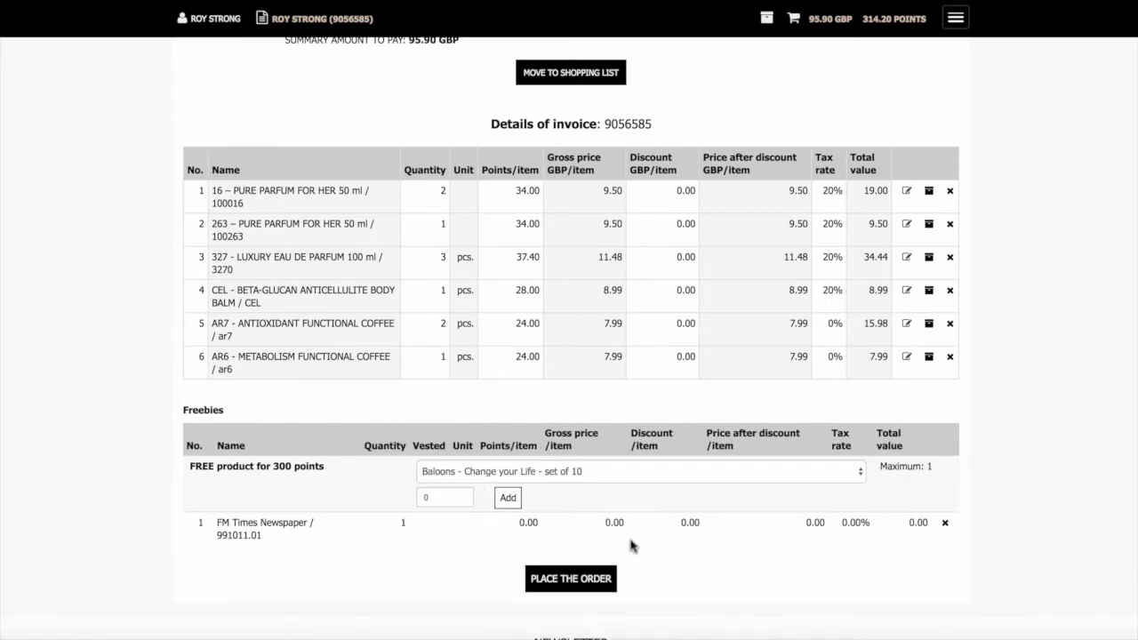
click(578, 582)
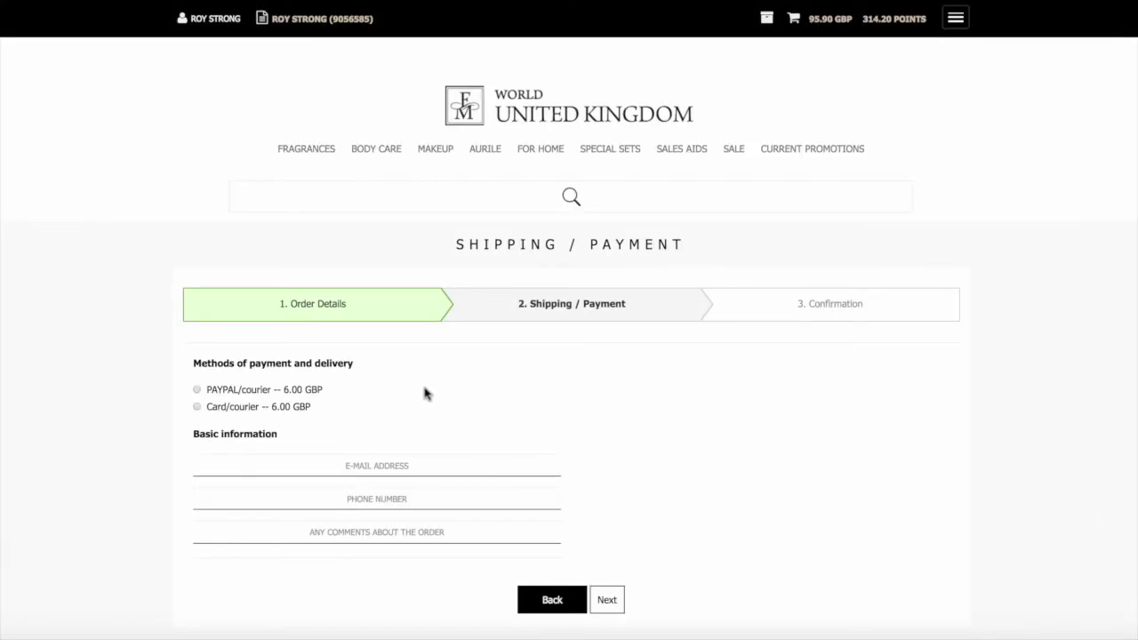
Choose Card/courier delivery, enter the contact phone number, and submit the shipping details
scroll(533, 379, down, 1)
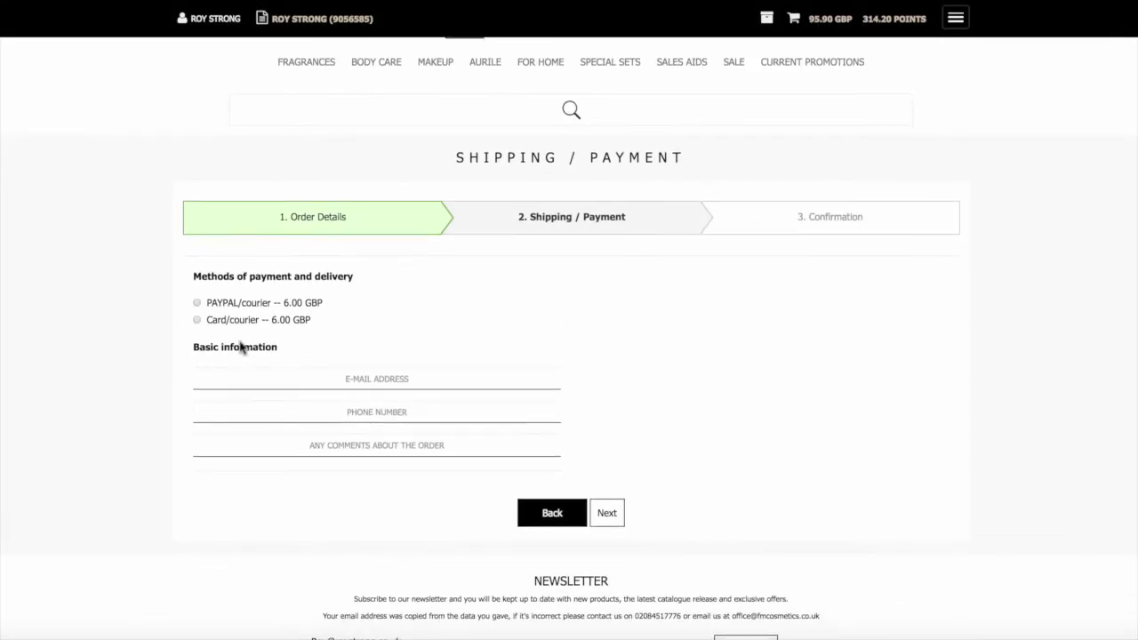
click(197, 321)
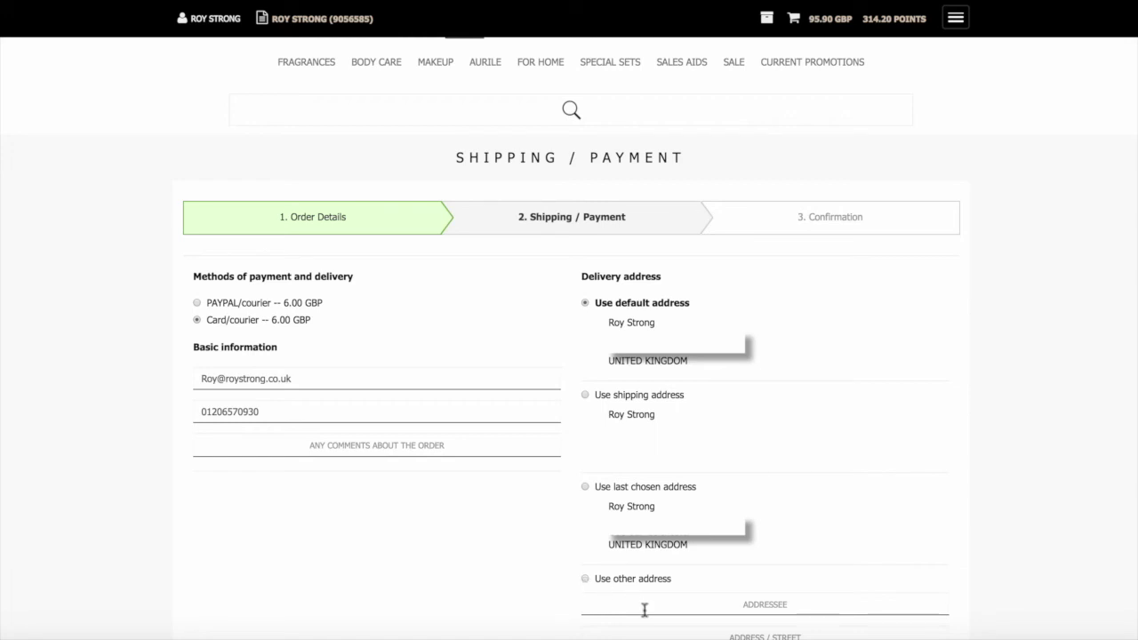
click(348, 419)
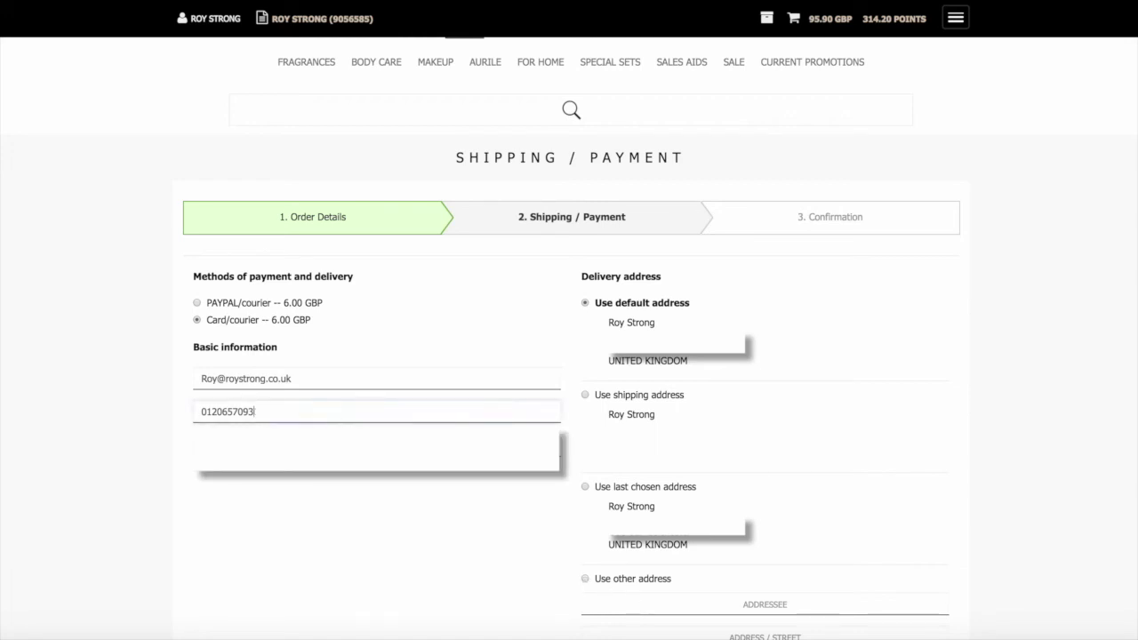
text(01206)
key(BackSpace)
key(BackSpace)
key(BackSpace)
key(BackSpace)
key(BackSpace)
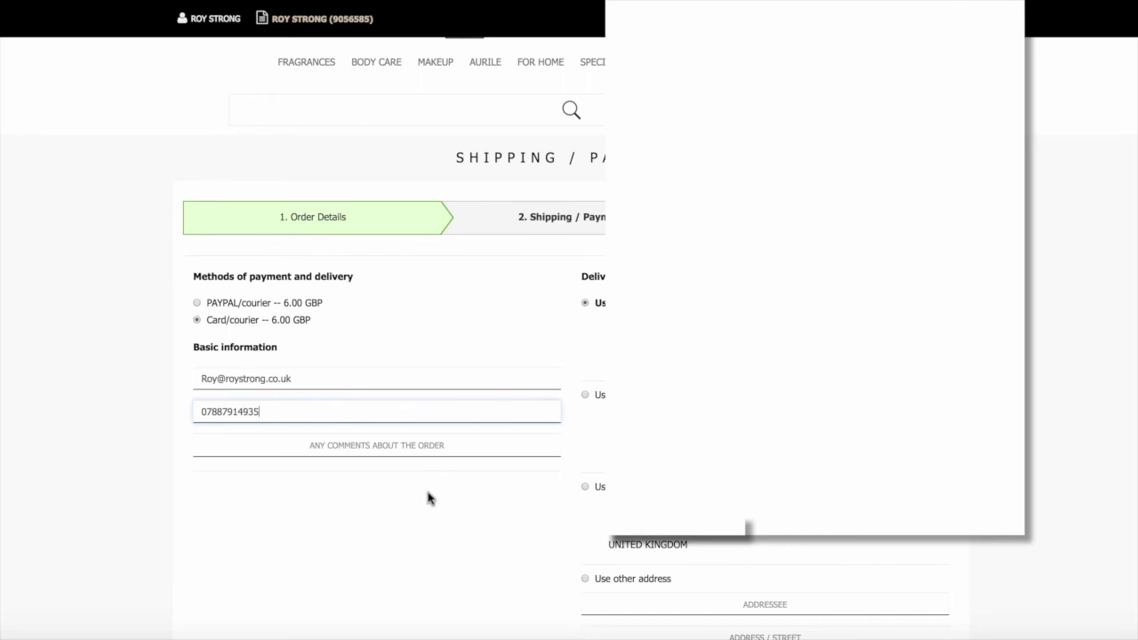
scroll(428, 498, down, 5)
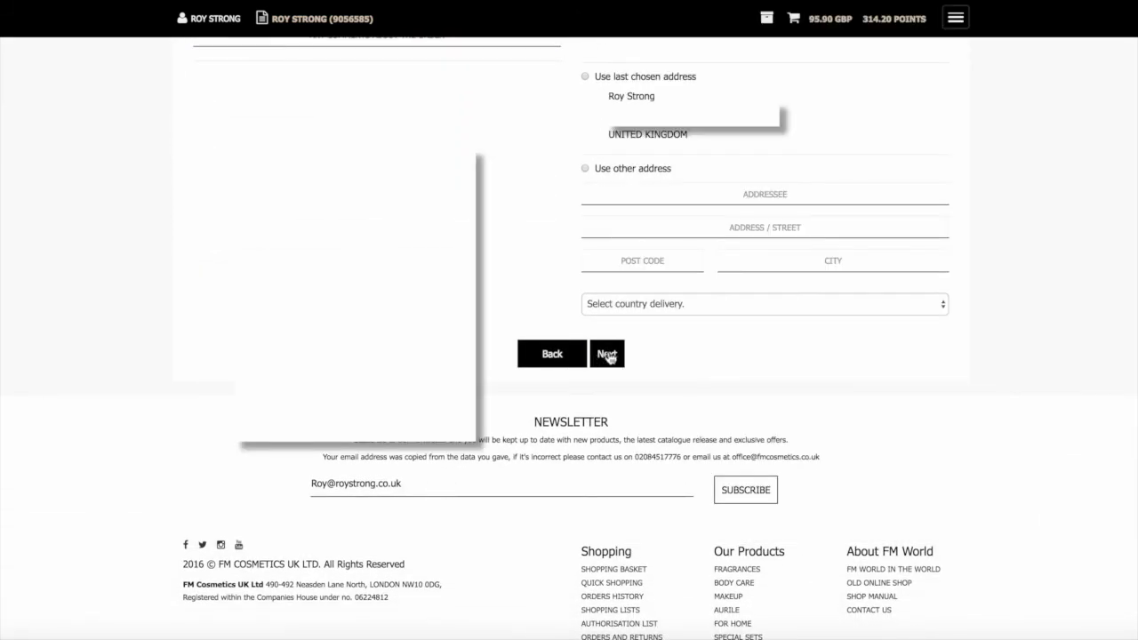
click(608, 356)
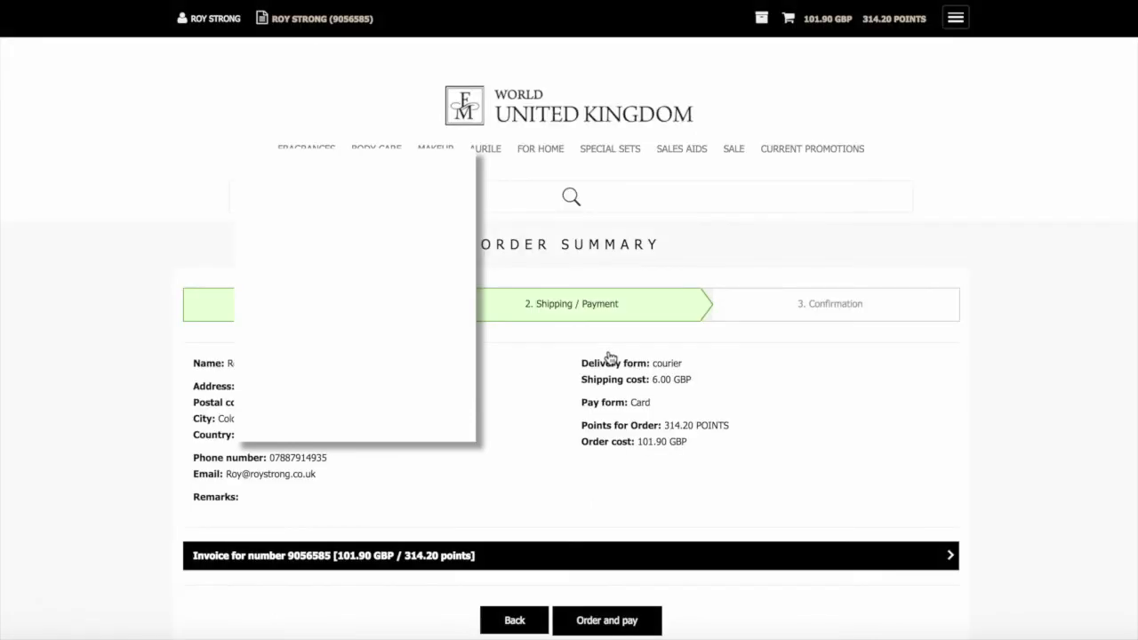
Submit the Shipping/Payment form to reach the 101.90 GBP Order Summary
scroll(586, 358, down, 1)
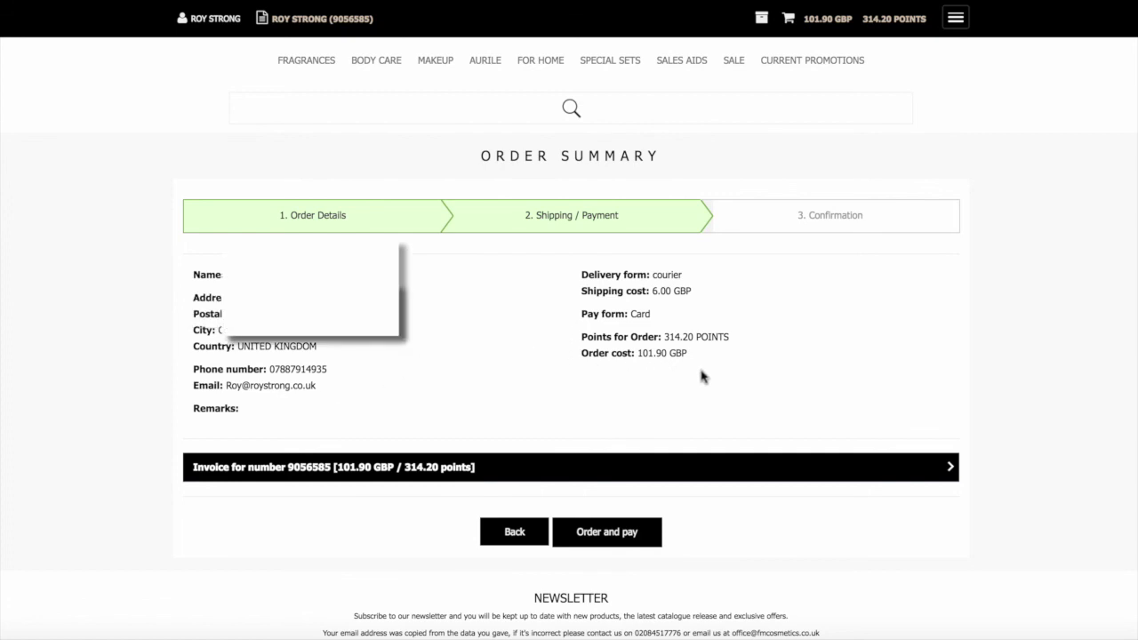
scroll(699, 376, down, 1)
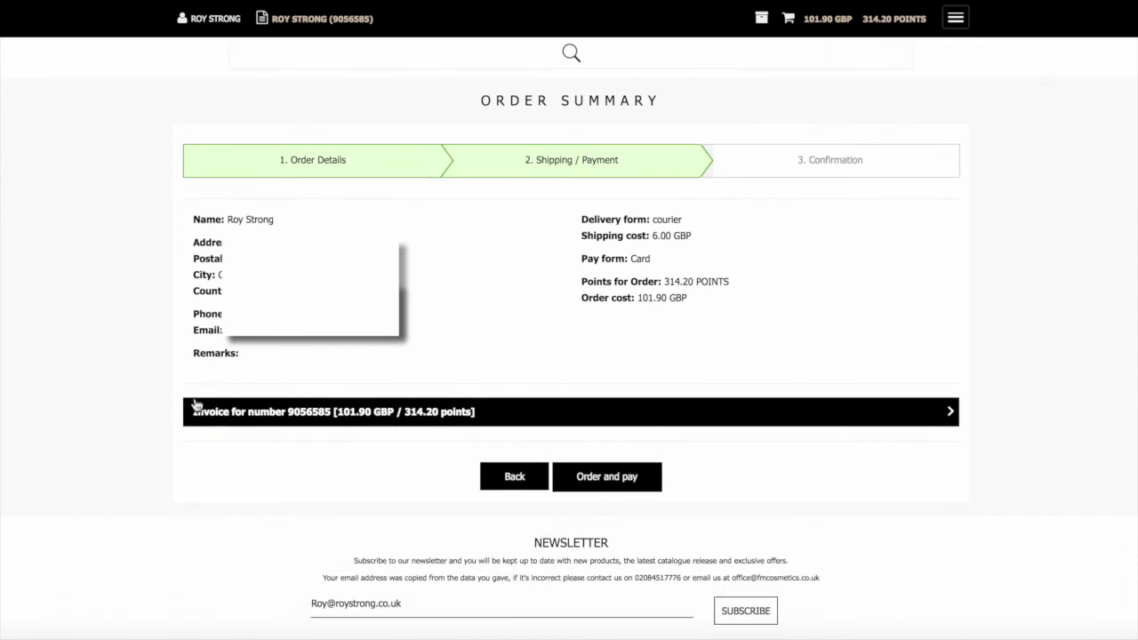
click(607, 481)
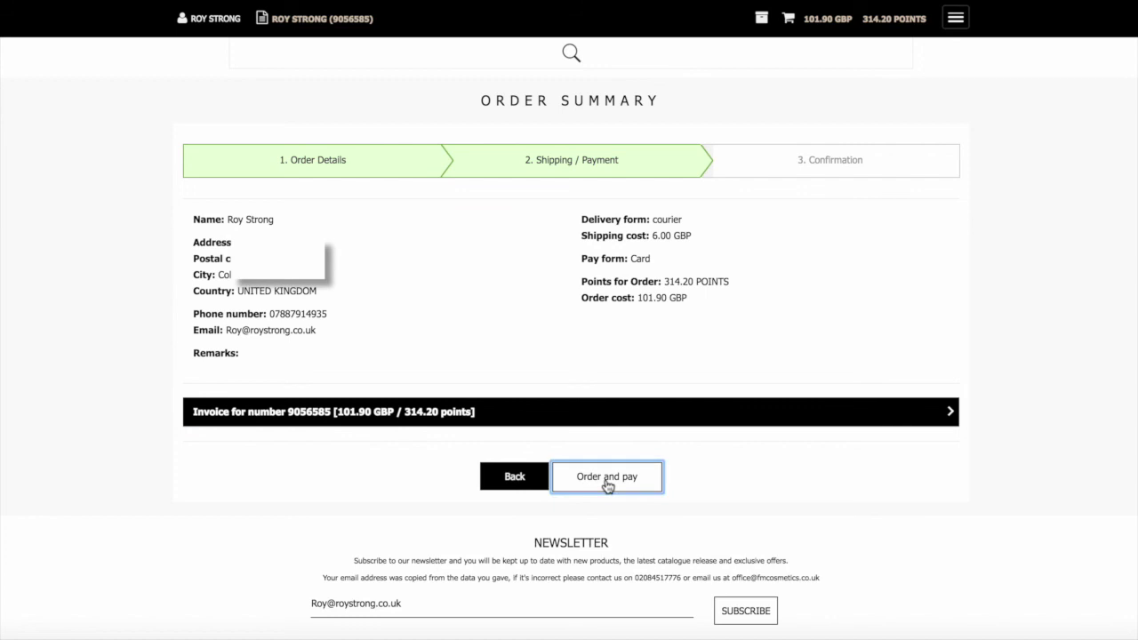